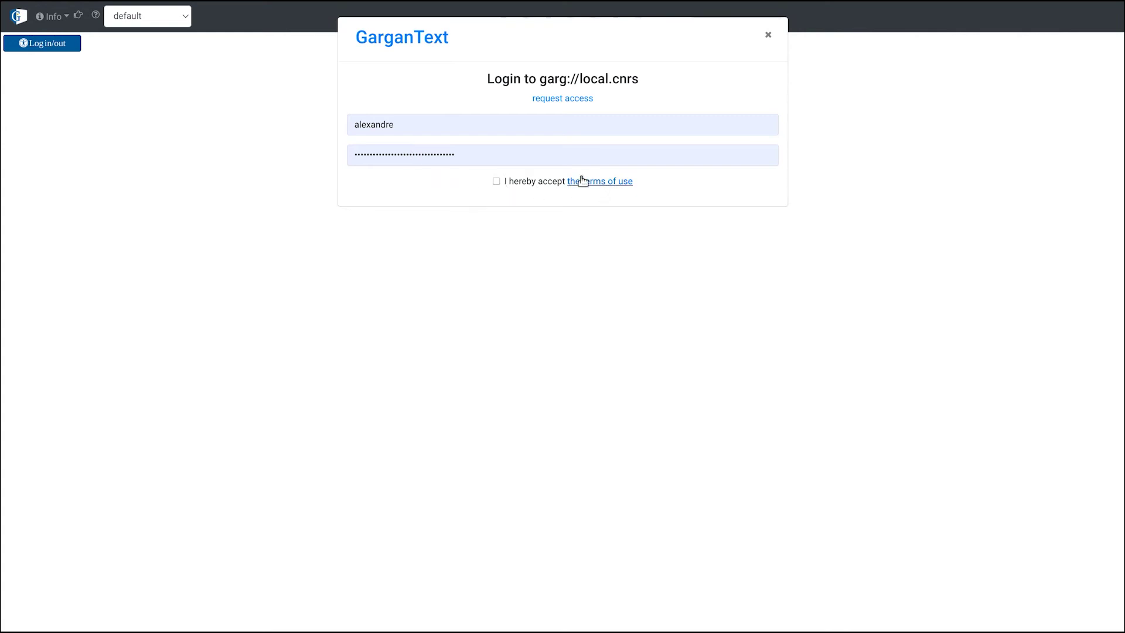
- Accept the terms of use, log in to garg://local.cnrs, and look through the user node's private, shared and public folders
left_click(497, 182)
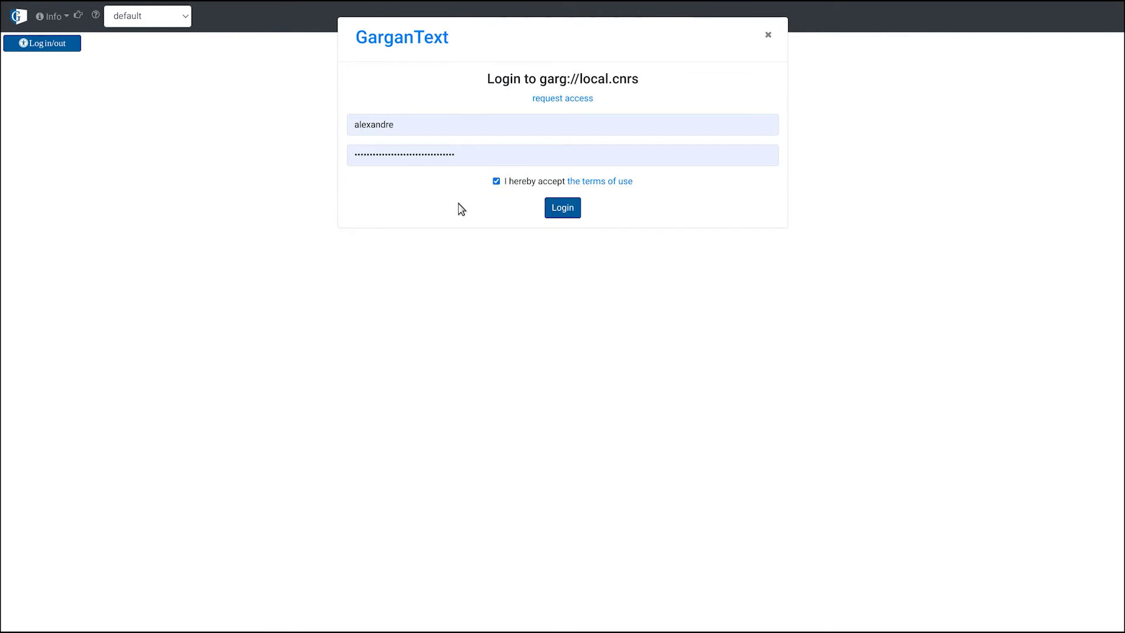
left_click(568, 209)
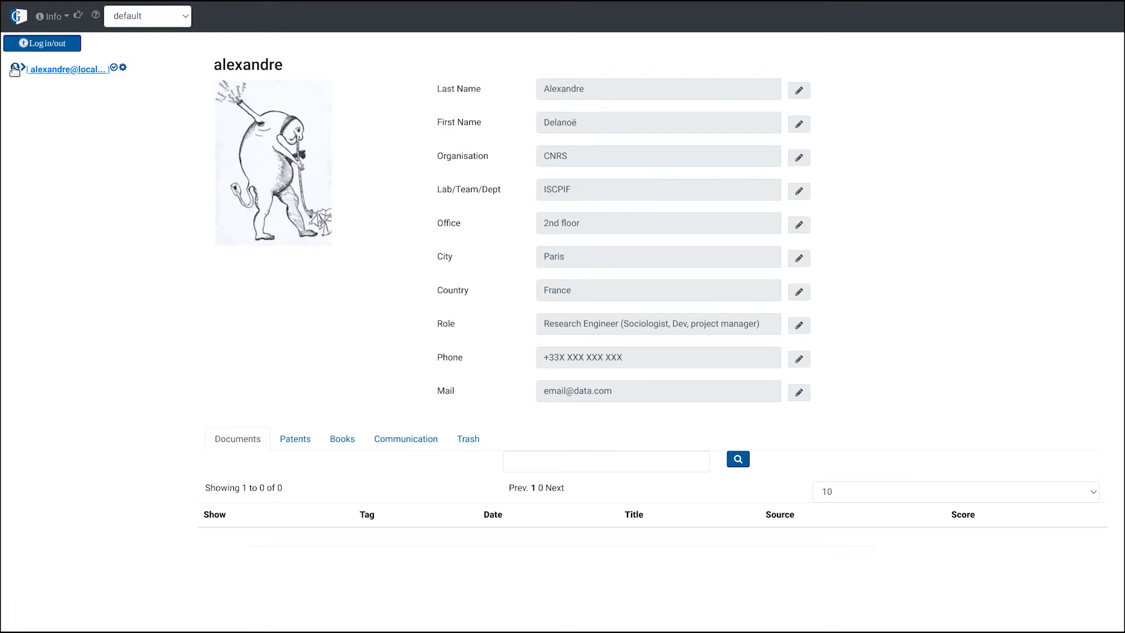
left_click(15, 70)
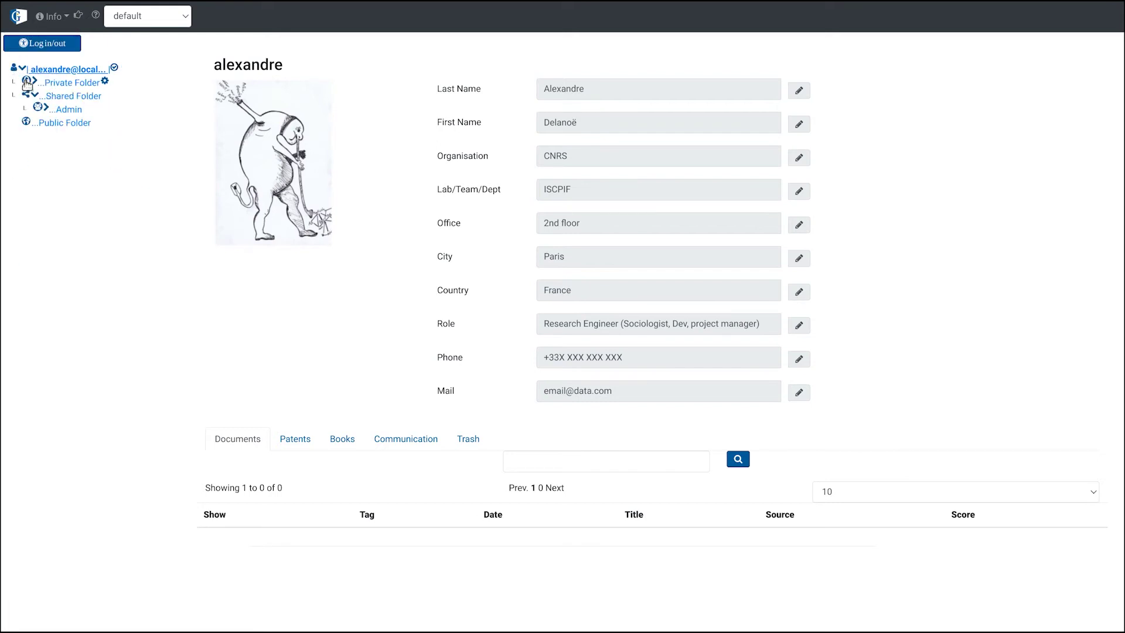
left_click(35, 95)
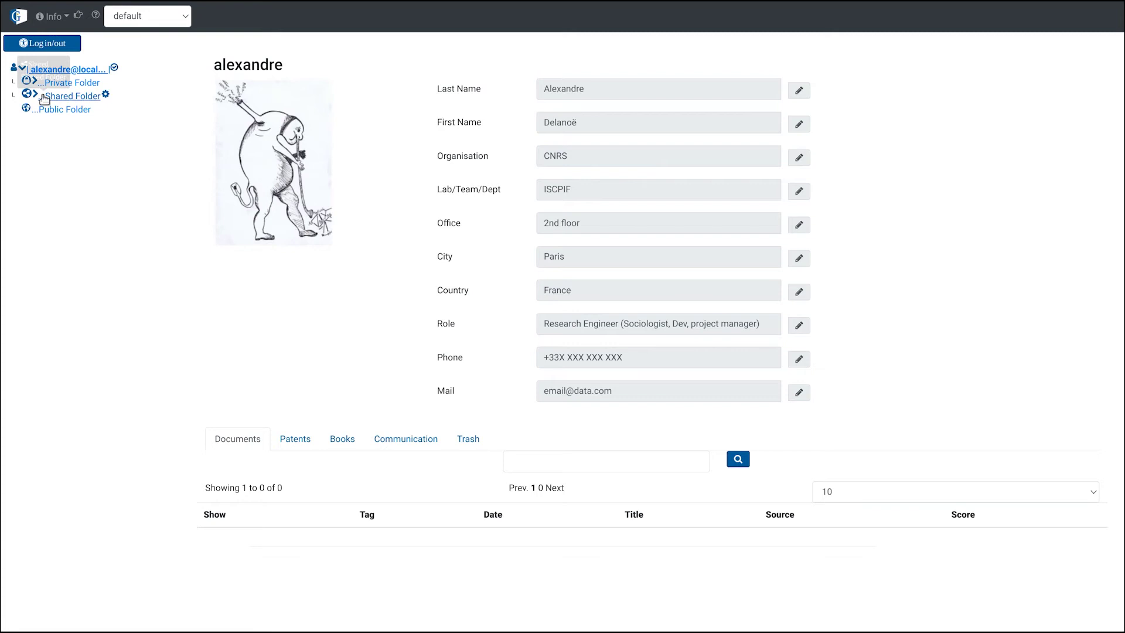
mouse_move(27, 87)
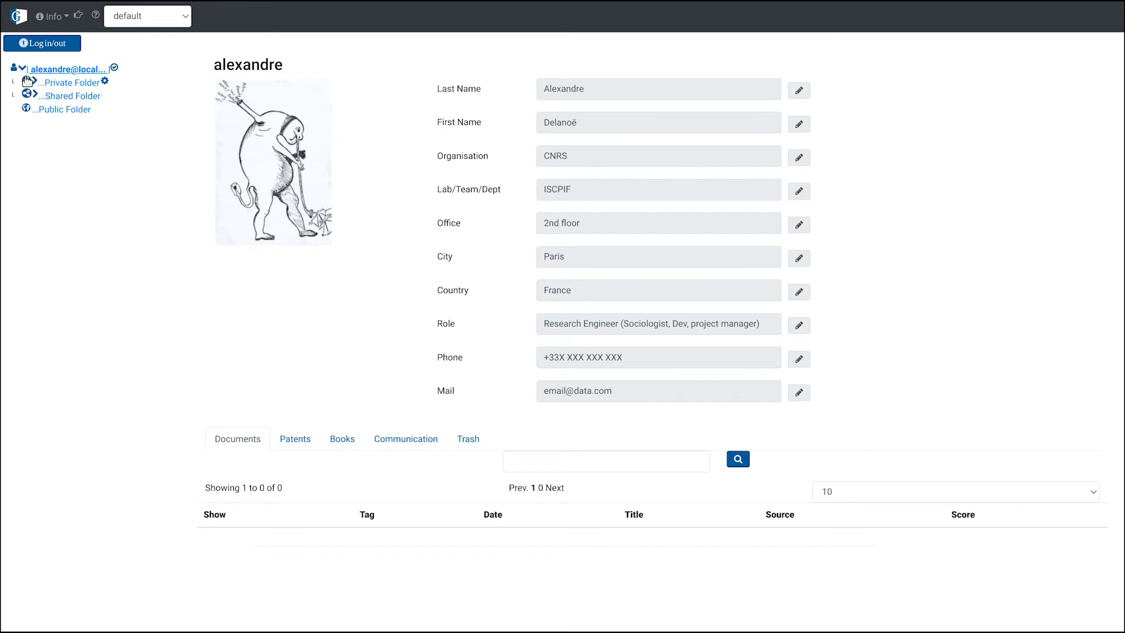
left_click(22, 68)
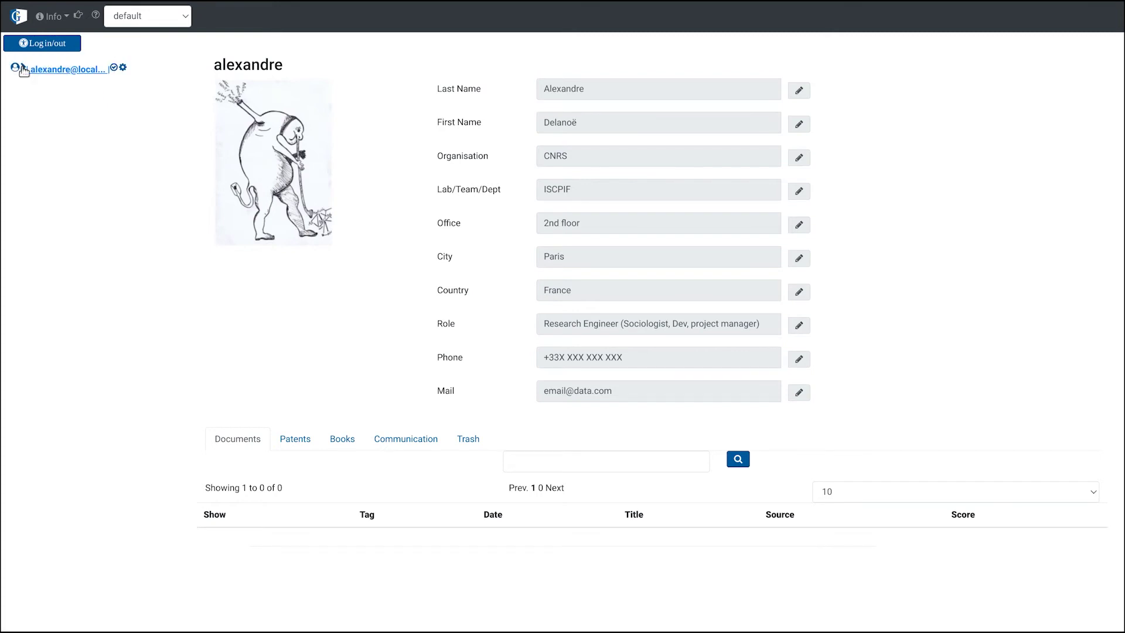
- Log out of the active local.cnrs connection in the instances manager and close the manager
left_click(49, 45)
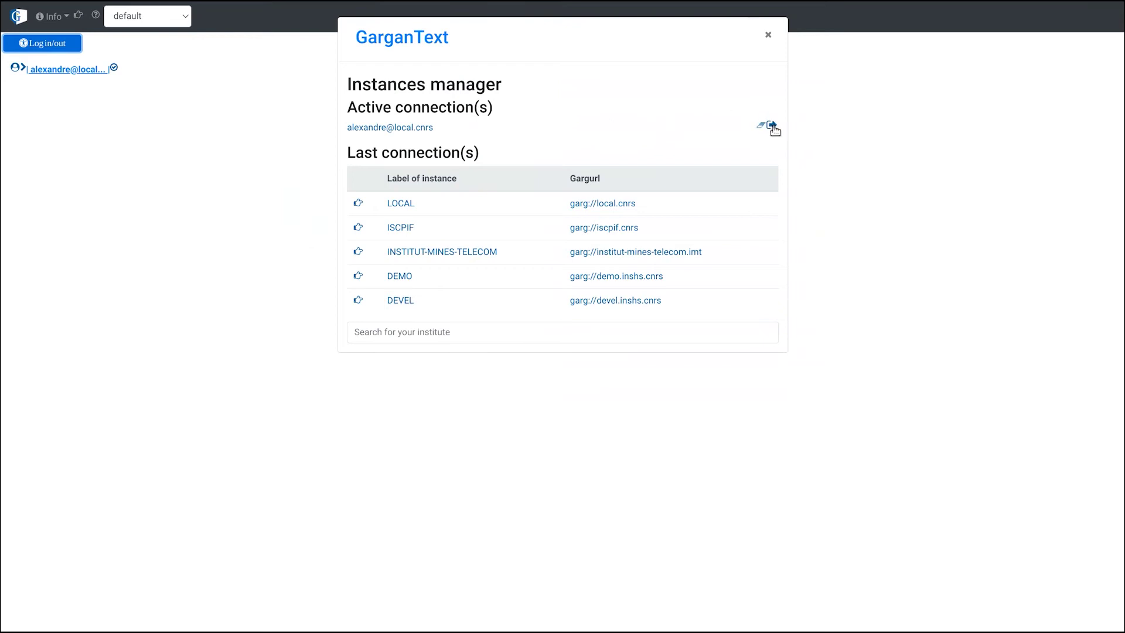
left_click(772, 126)
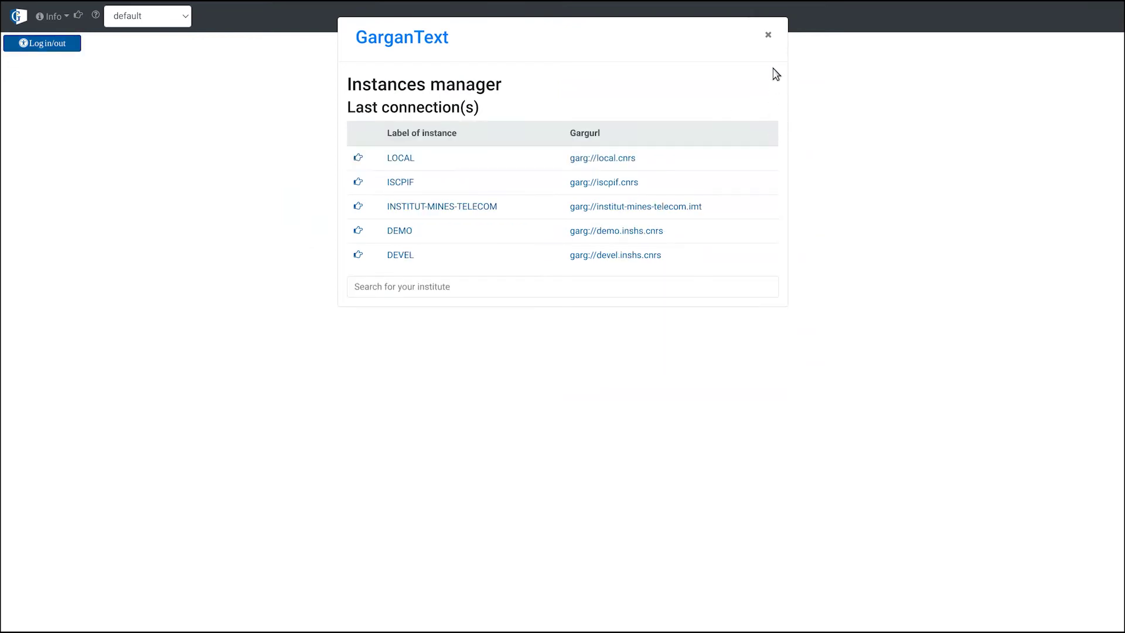
left_click(768, 35)
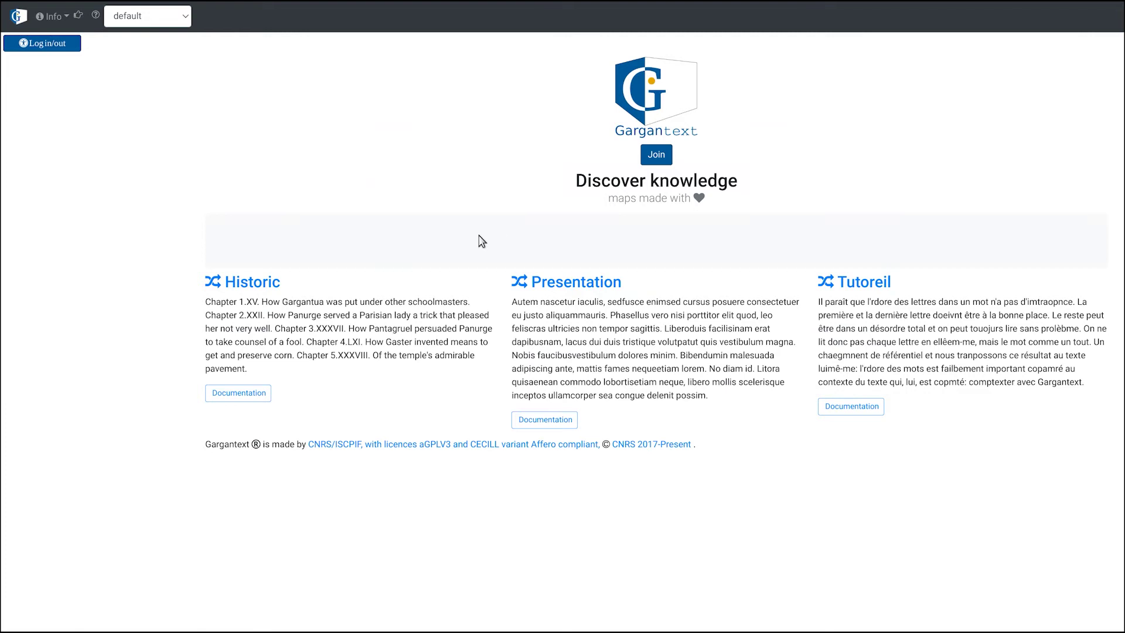
- Join garg://local.cnrs by filling in the saved username and password, accepting the terms of use and logging in
left_click(656, 154)
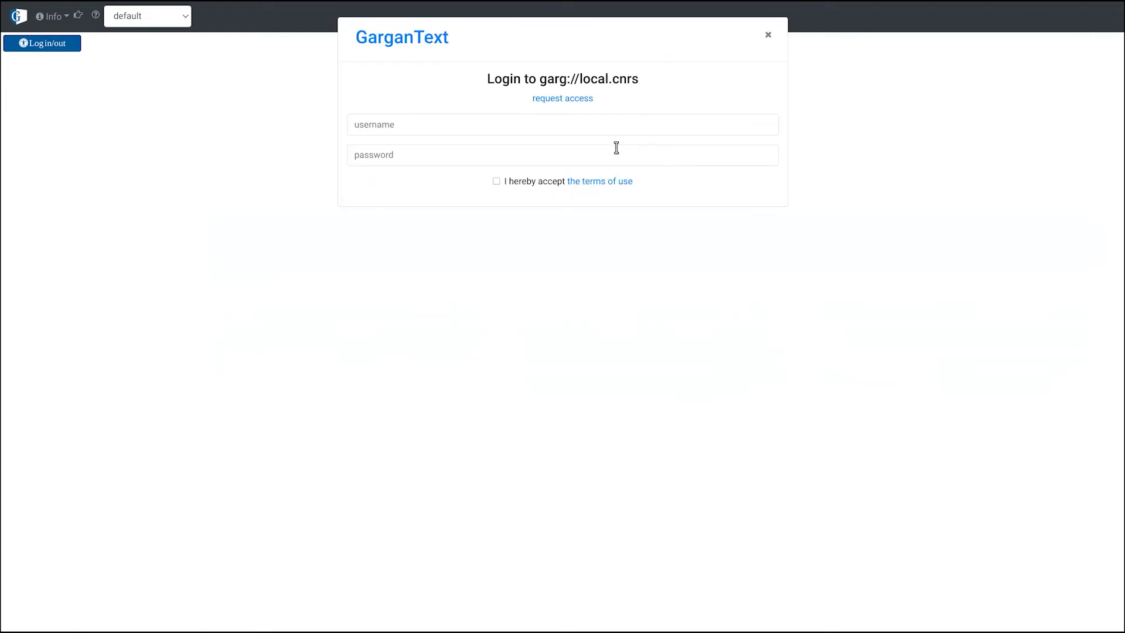
left_click(524, 124)
left_click(508, 102)
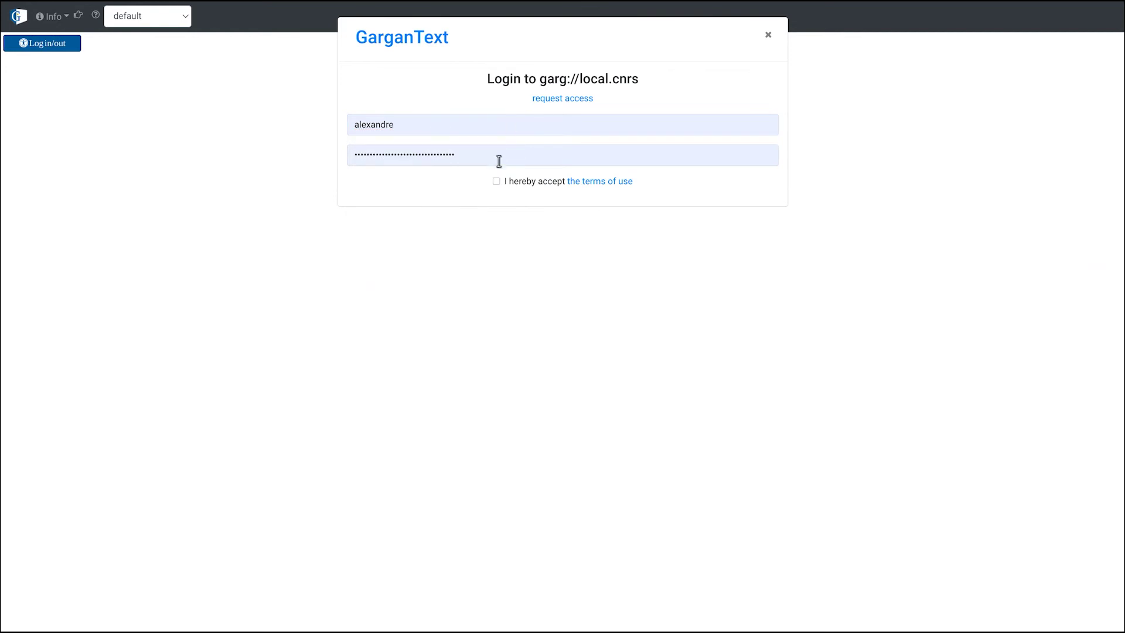
left_click(497, 181)
left_click(560, 209)
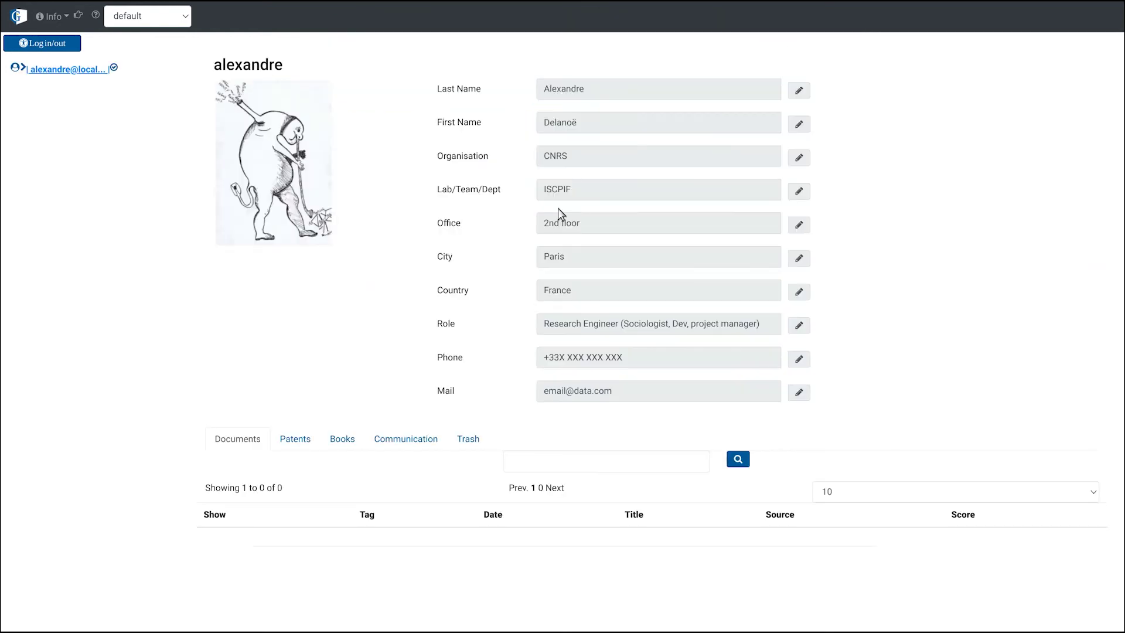
- Expand the user node and check the Delete action among its available node actions
mouse_move(25, 72)
left_click(22, 70)
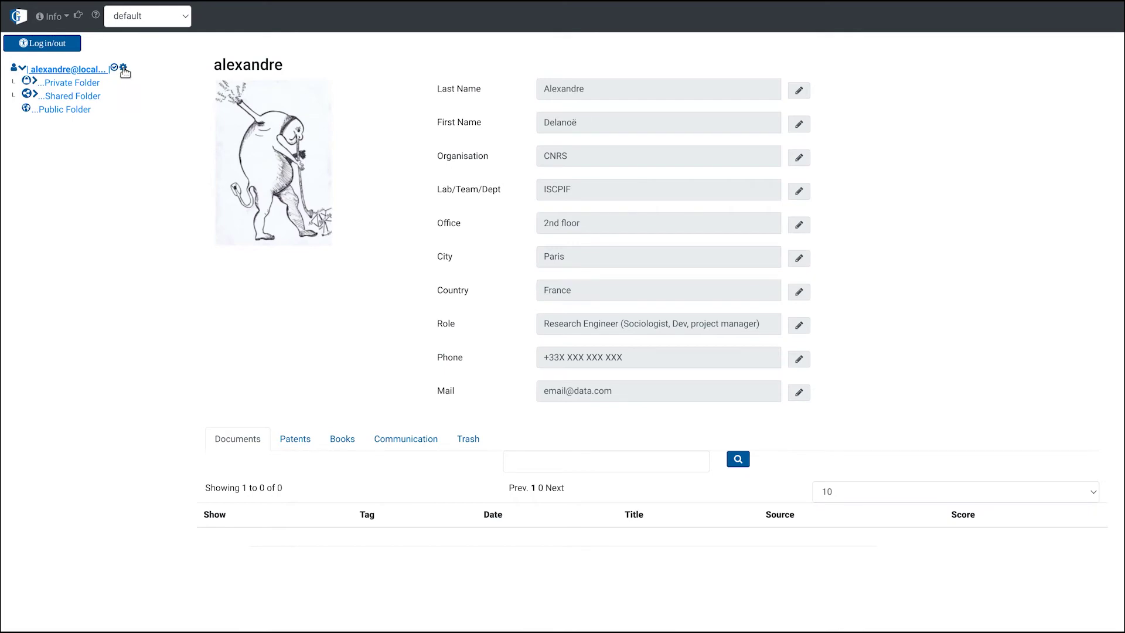
left_click(124, 69)
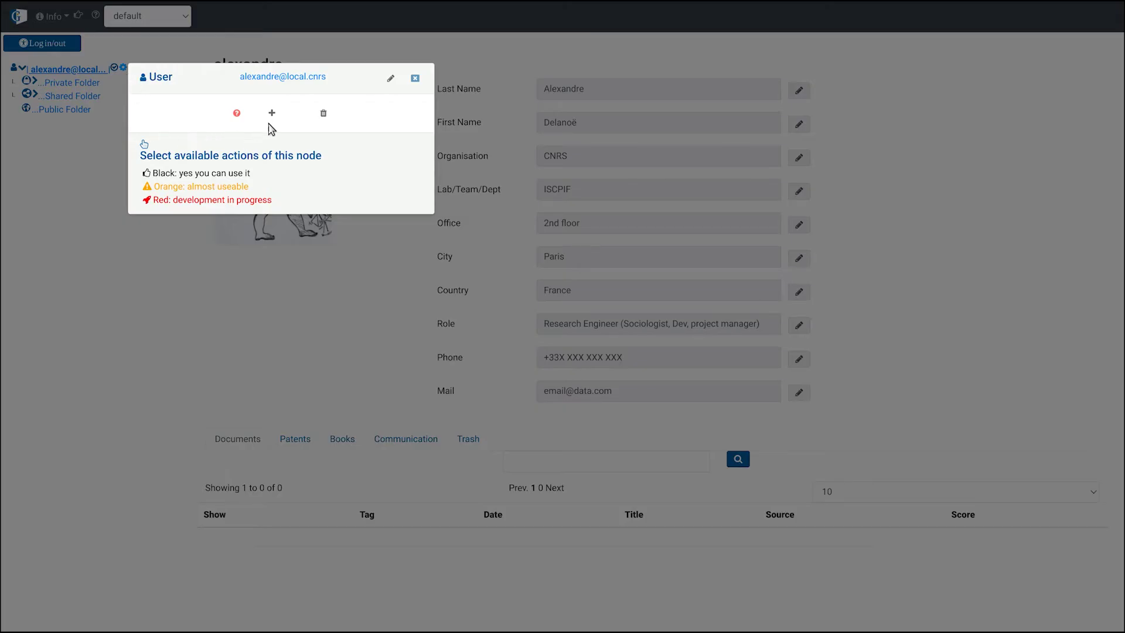
left_click(323, 113)
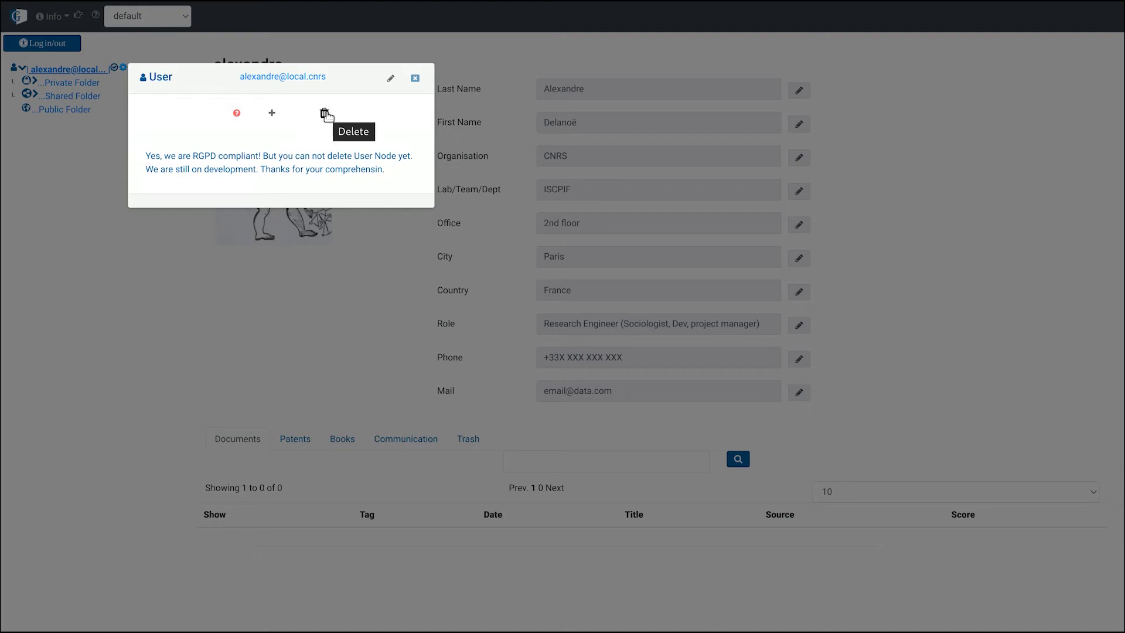
left_click(415, 78)
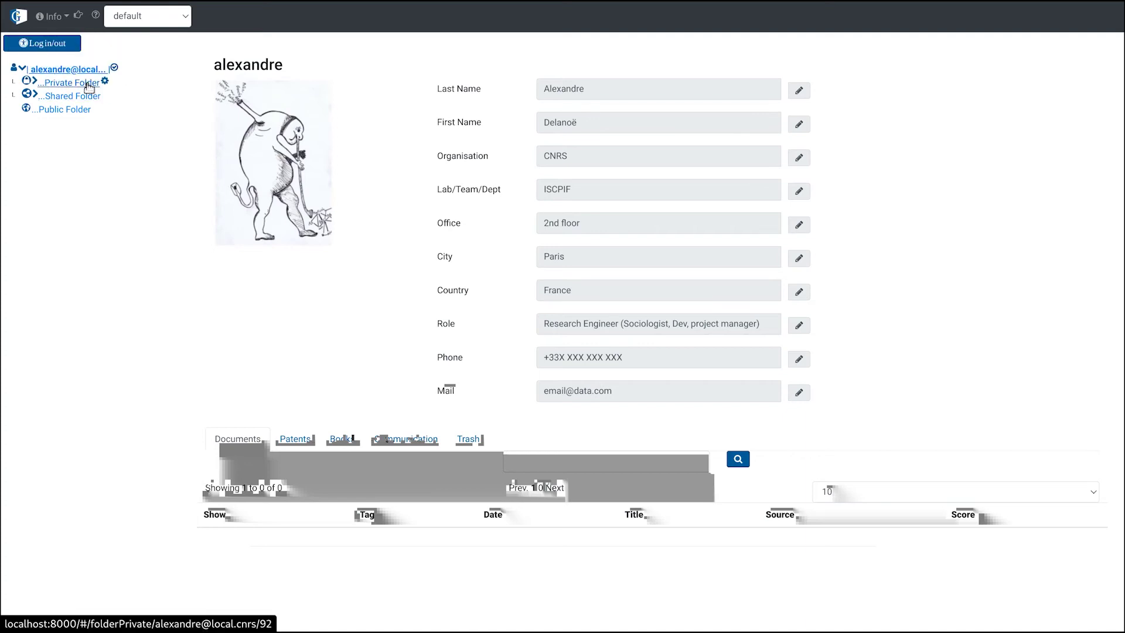
- Clear the cache of the active local.cnrs connection and log out of it in the instances manager
left_click(35, 45)
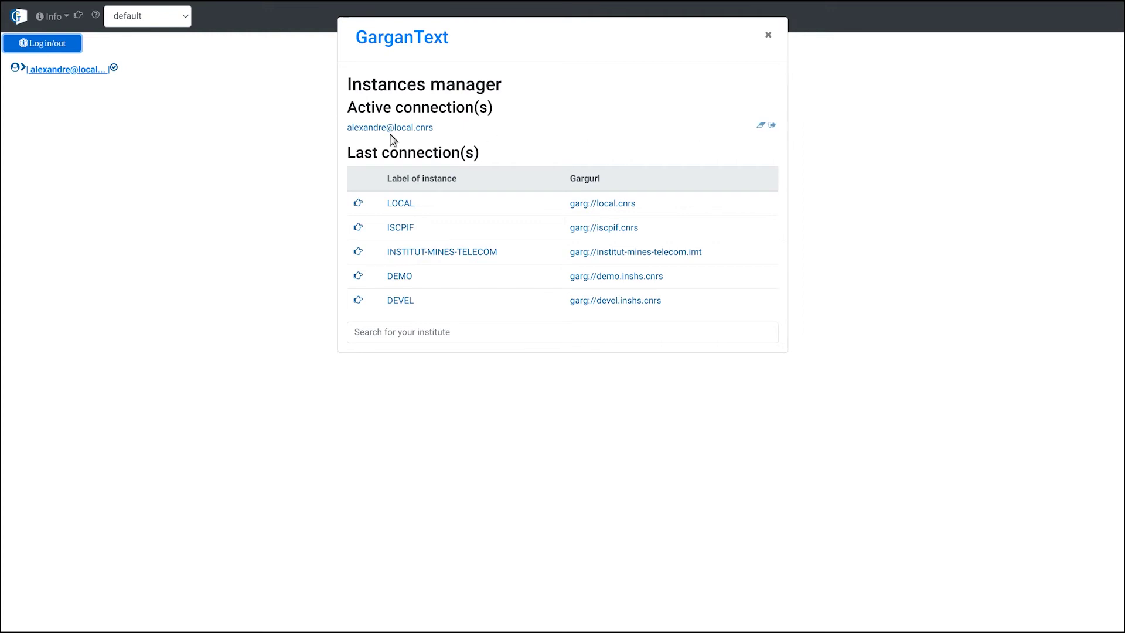
left_click(760, 127)
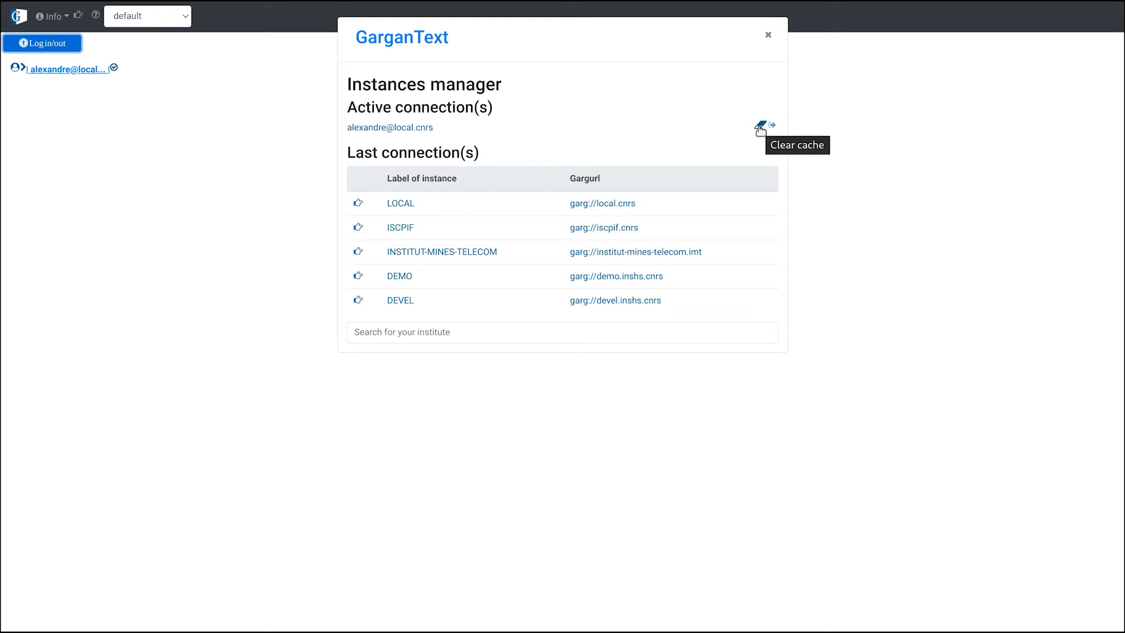
left_click(761, 128)
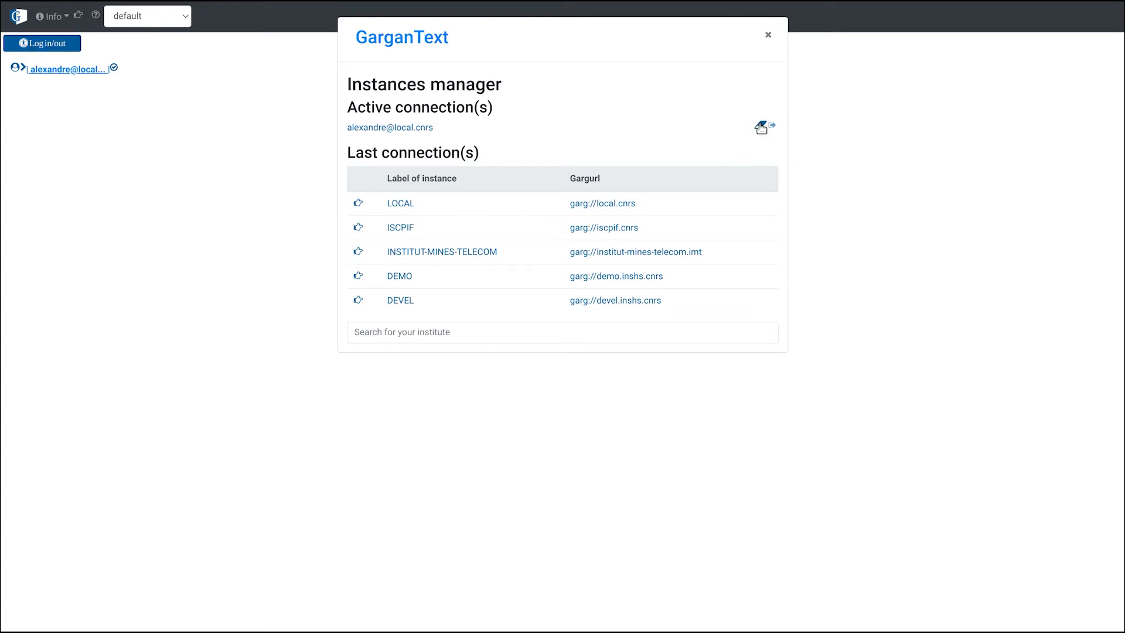
left_click(772, 126)
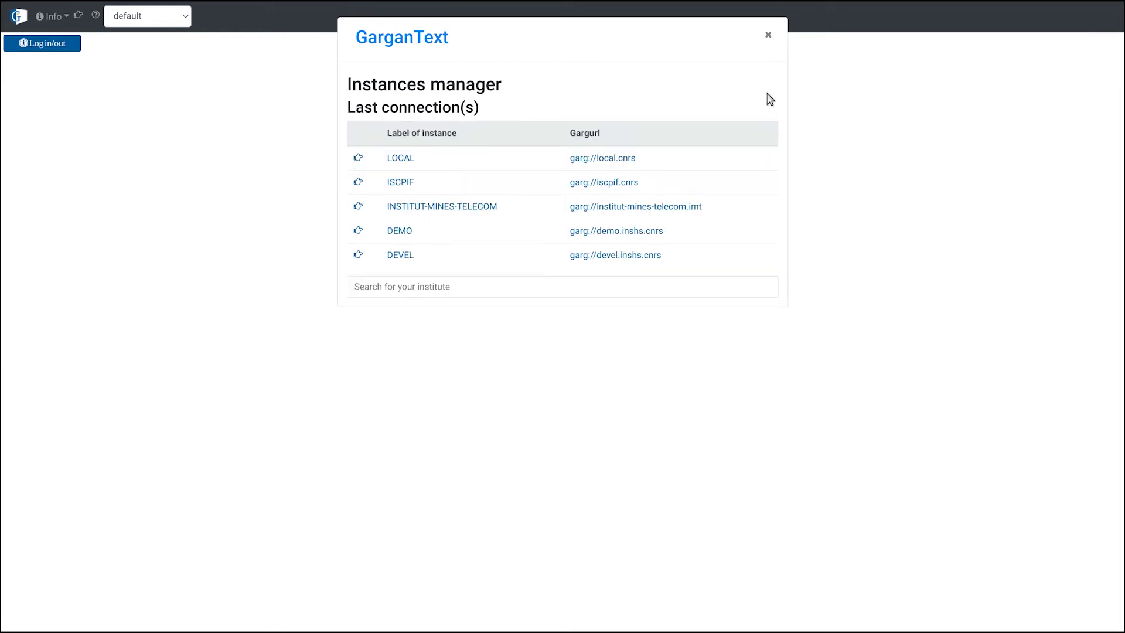
left_click(769, 35)
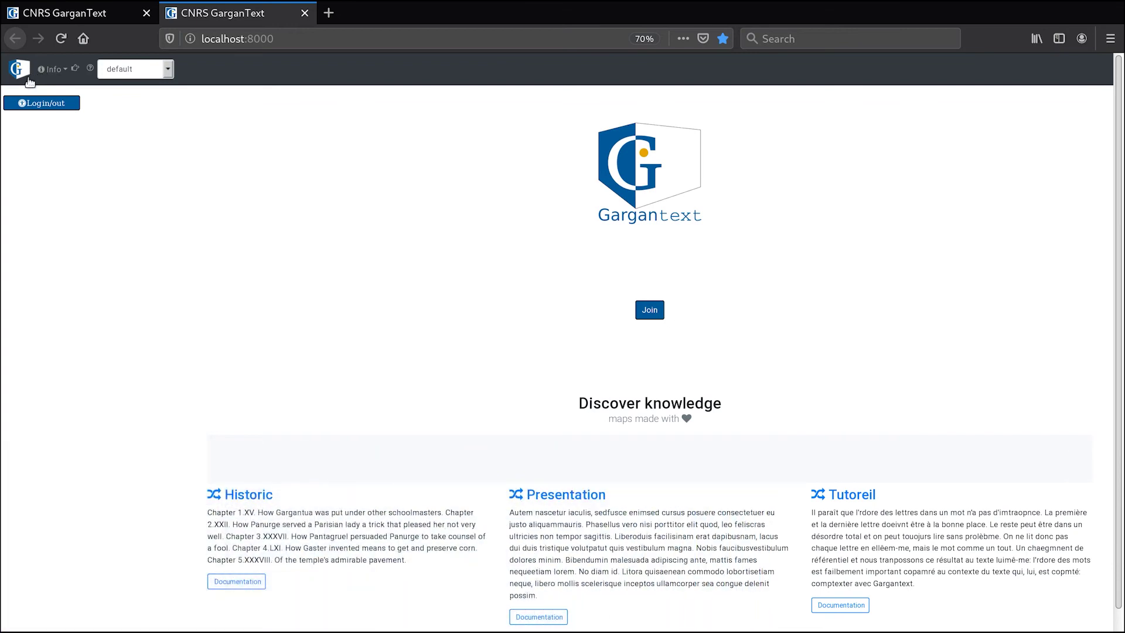
- Review the Info links for tutorials and documentation, and try the left-handed interface layout before restoring the previous one
left_click(50, 71)
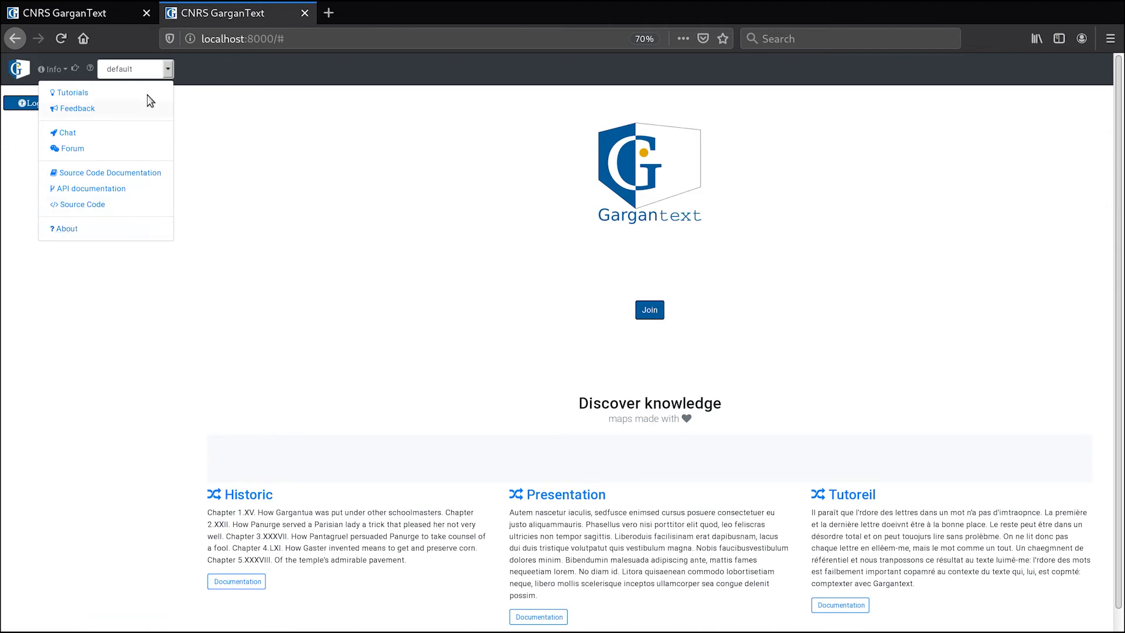
left_click(63, 68)
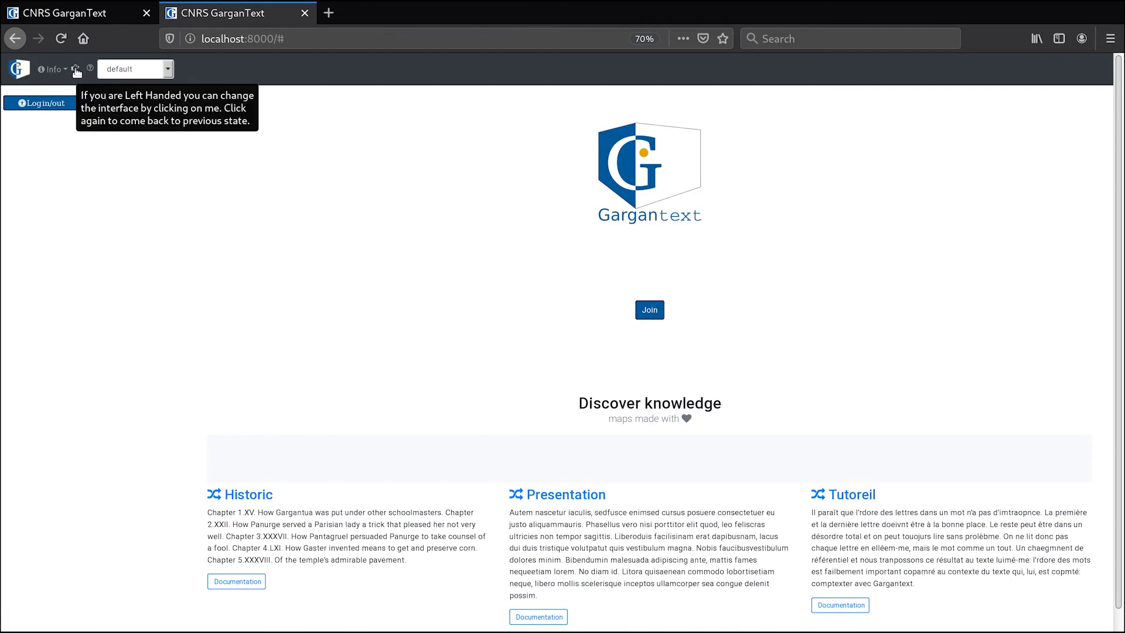
left_click(76, 70)
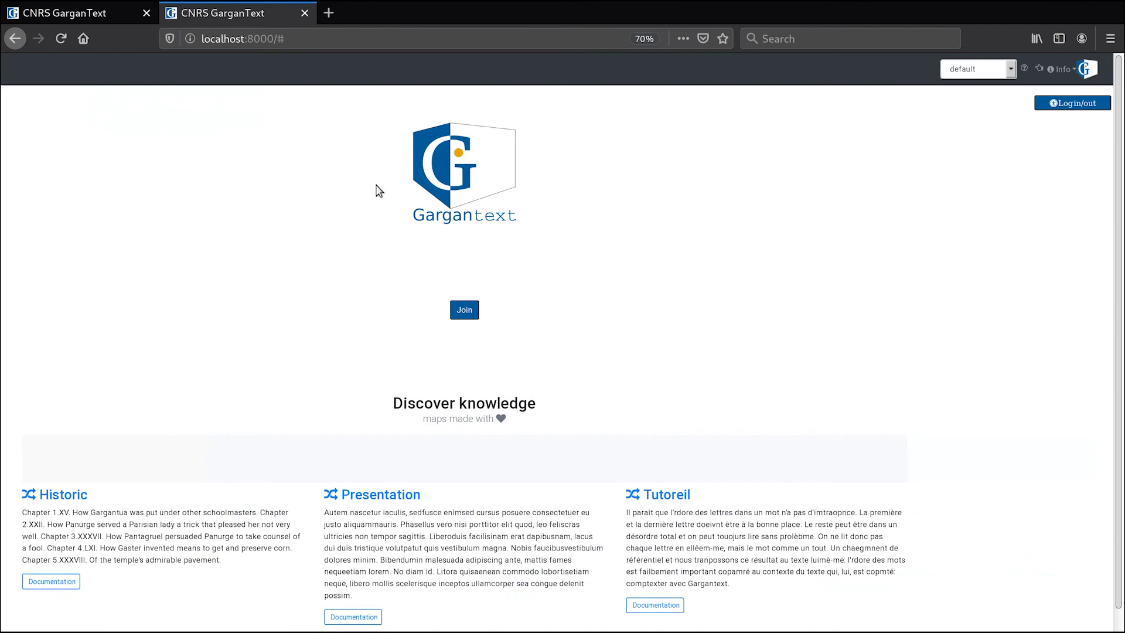
left_click(1038, 70)
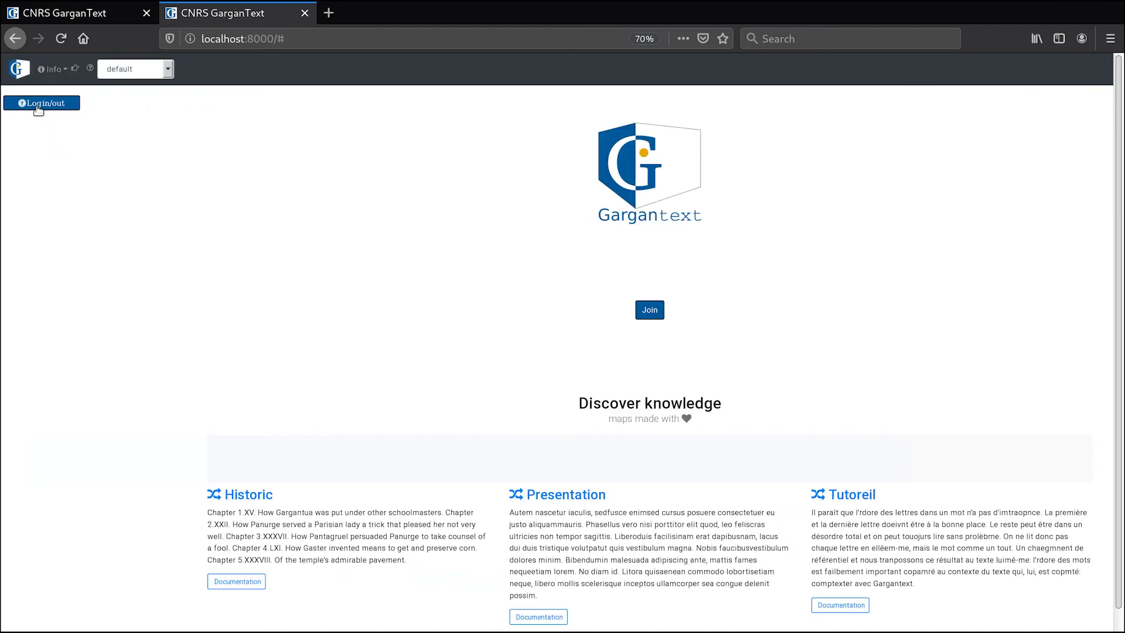
- Try the greyson, monotony, herbie and darkster (bêta) themes in turn and restore the default theme
left_click(122, 70)
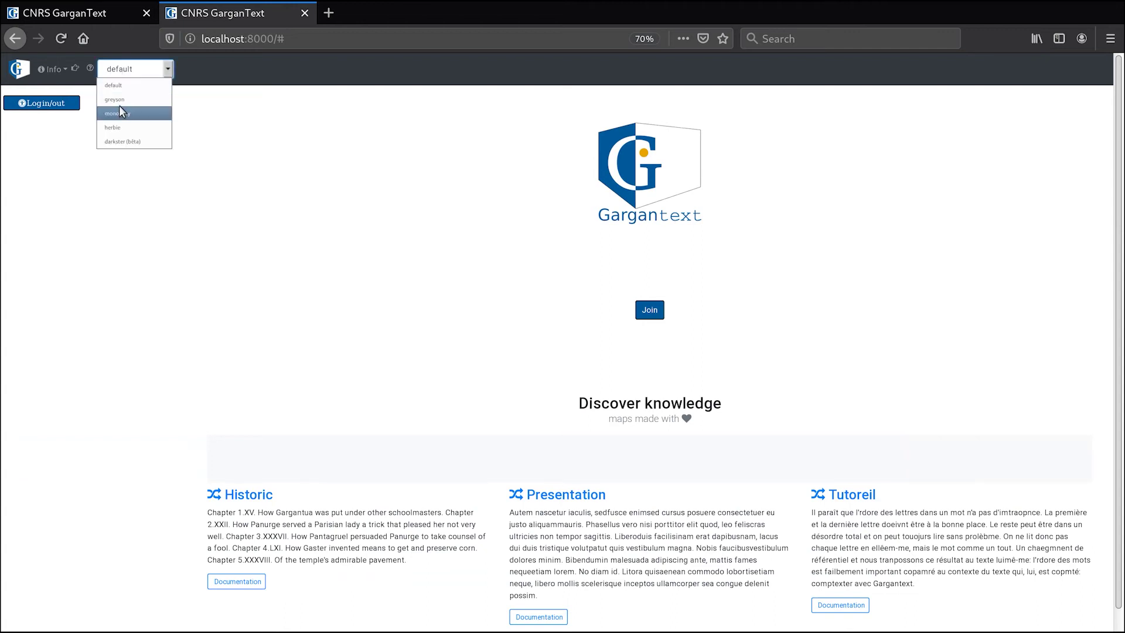
left_click(121, 100)
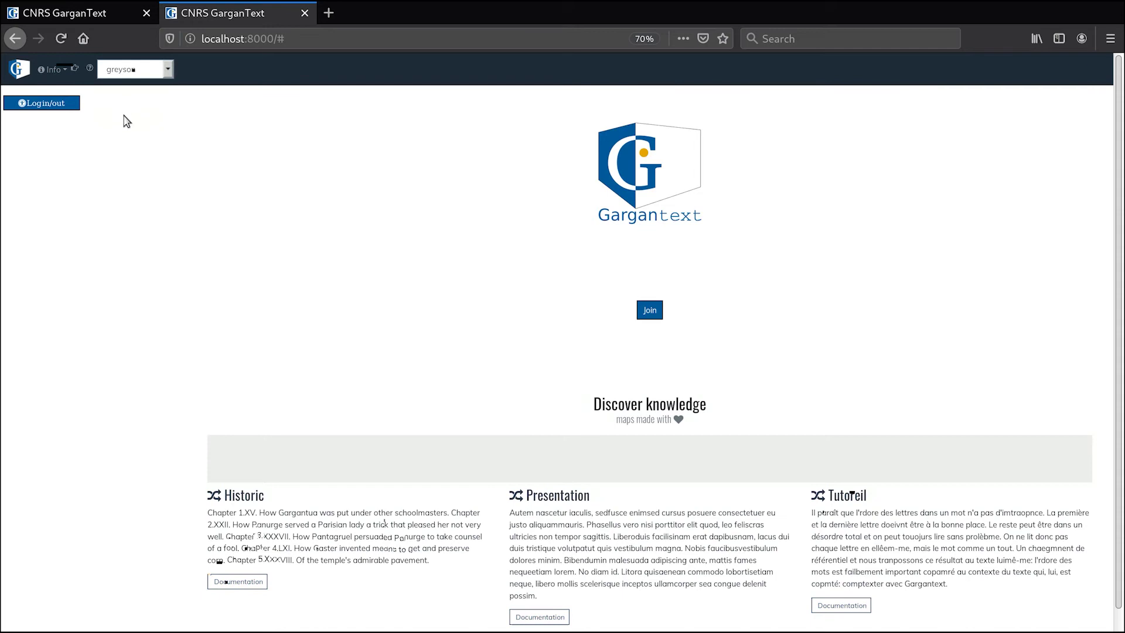
left_click(156, 71)
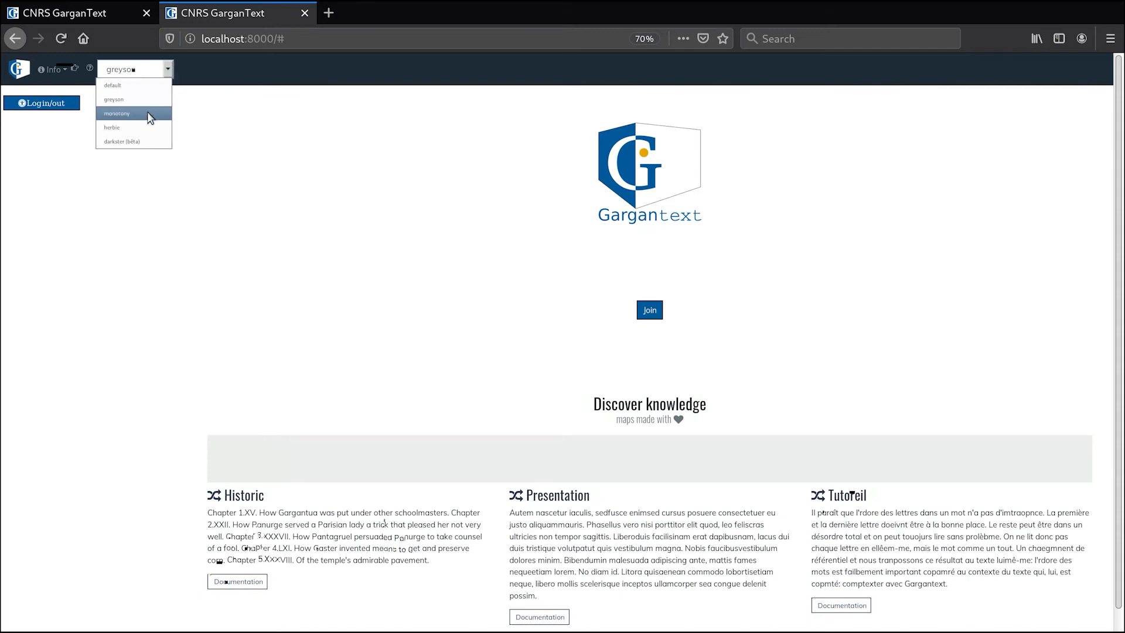
left_click(152, 114)
left_click(169, 70)
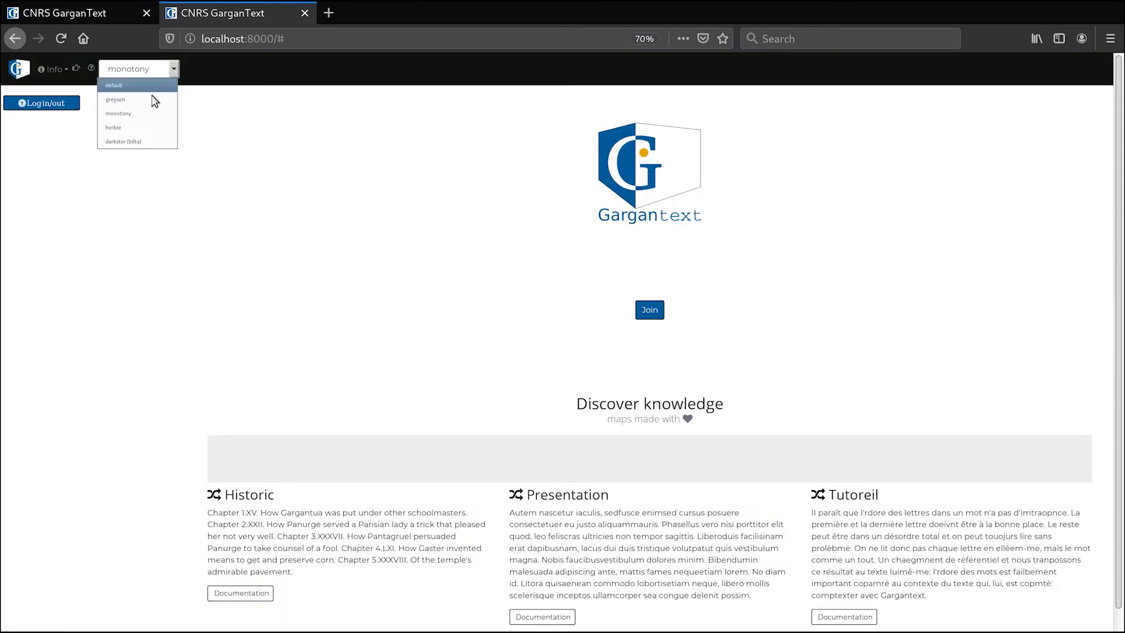
left_click(147, 129)
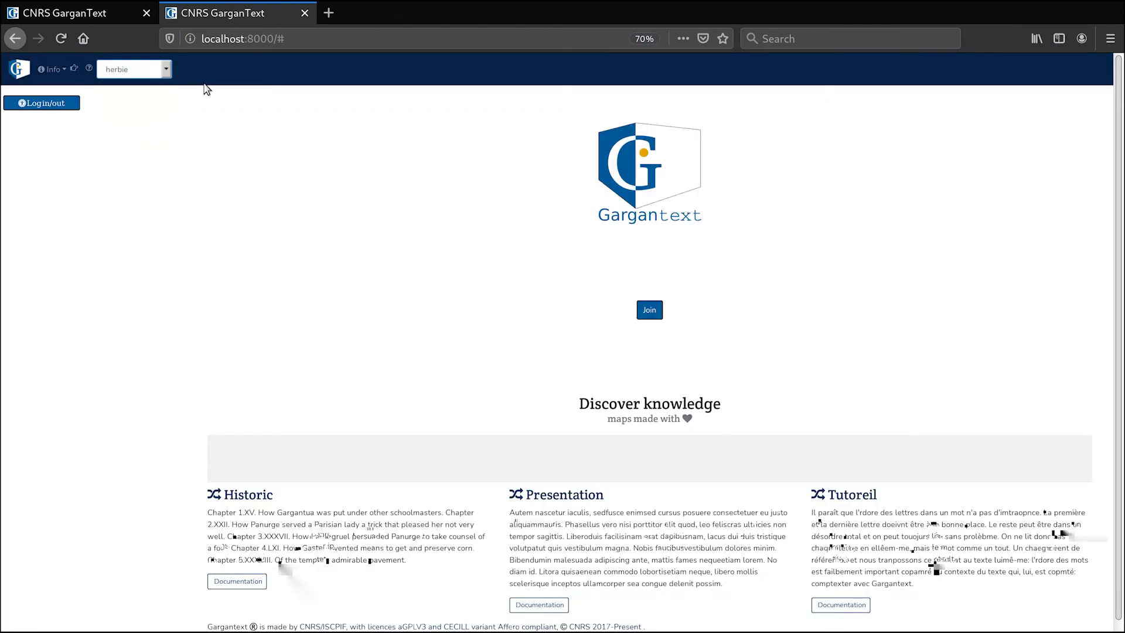
left_click(141, 69)
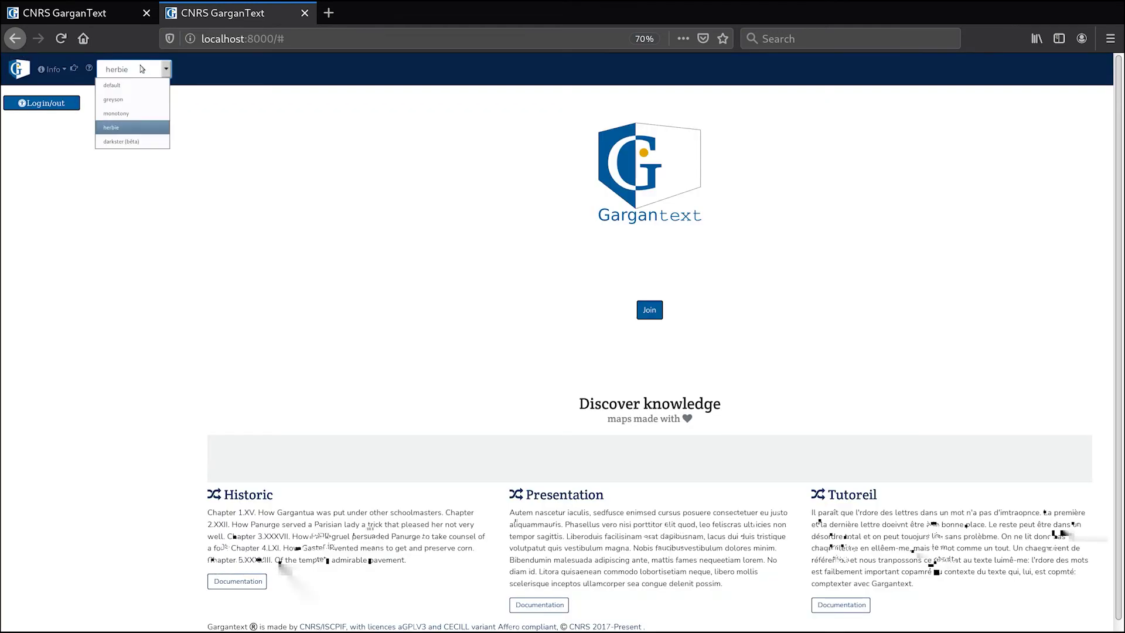
left_click(135, 139)
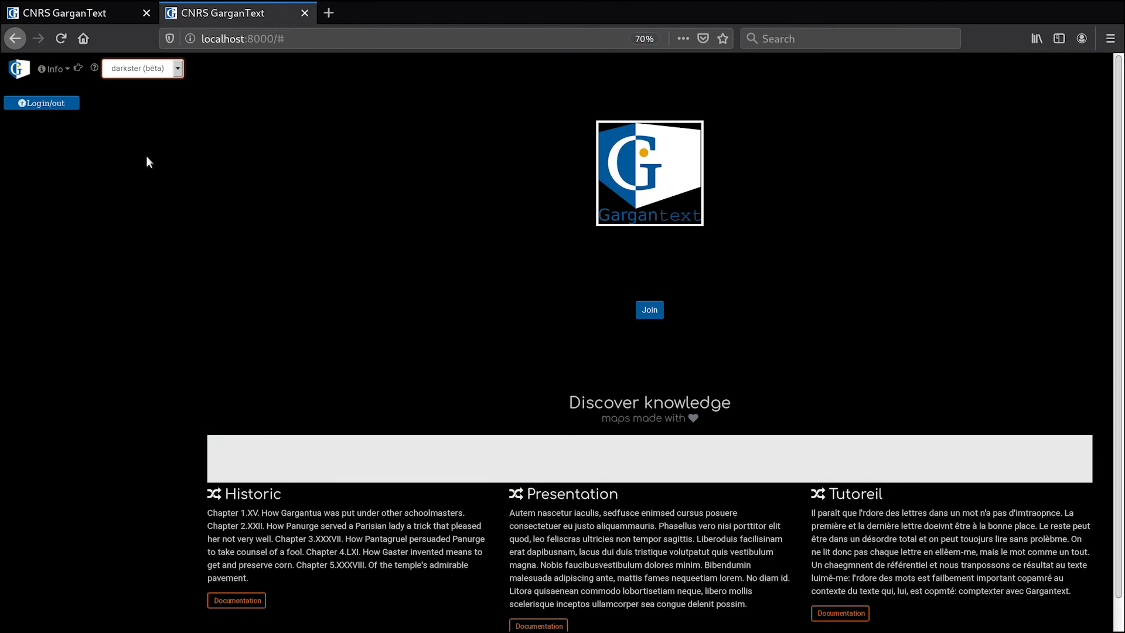
left_click(162, 72)
left_click(154, 91)
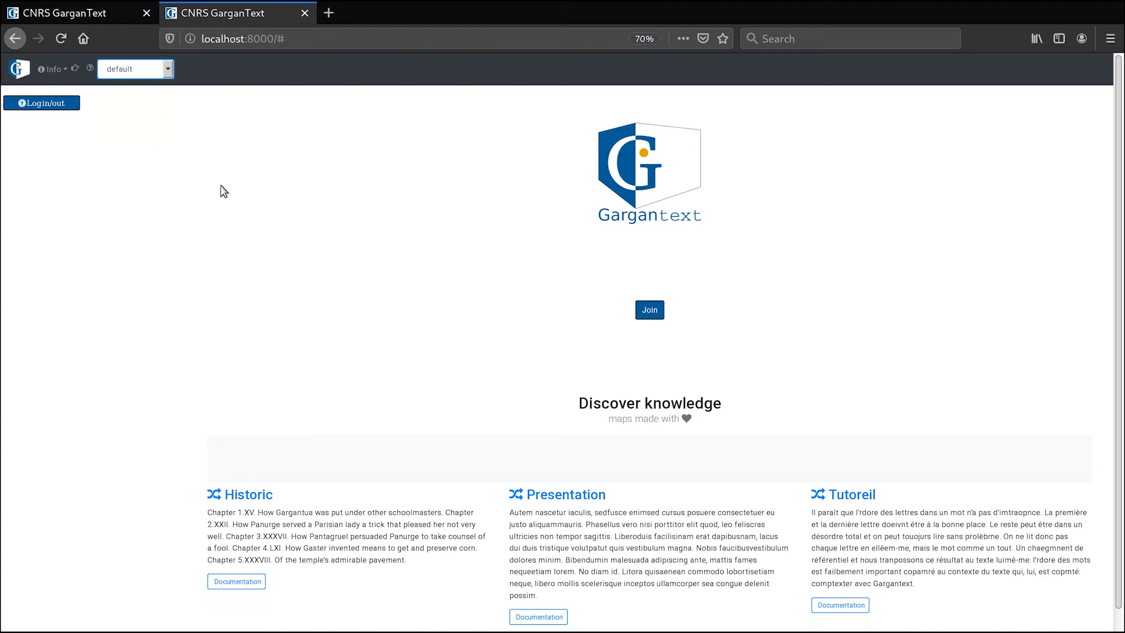
- Log in to garg://local.cnrs with the saved username and password, accepting the terms of use
left_click(653, 311)
left_click(417, 164)
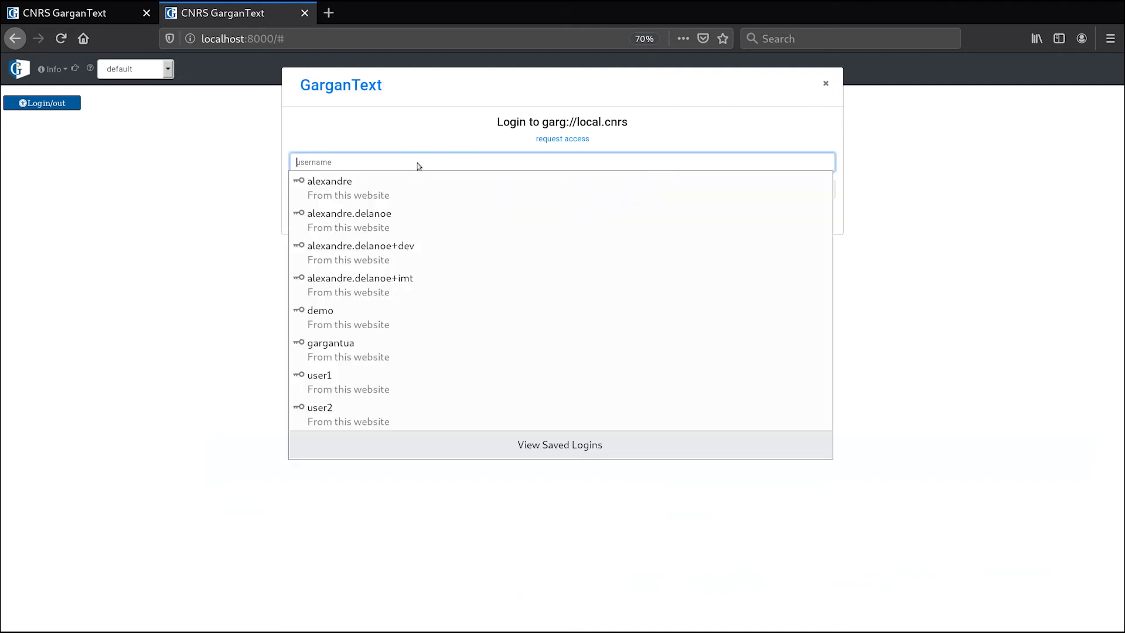
left_click(400, 192)
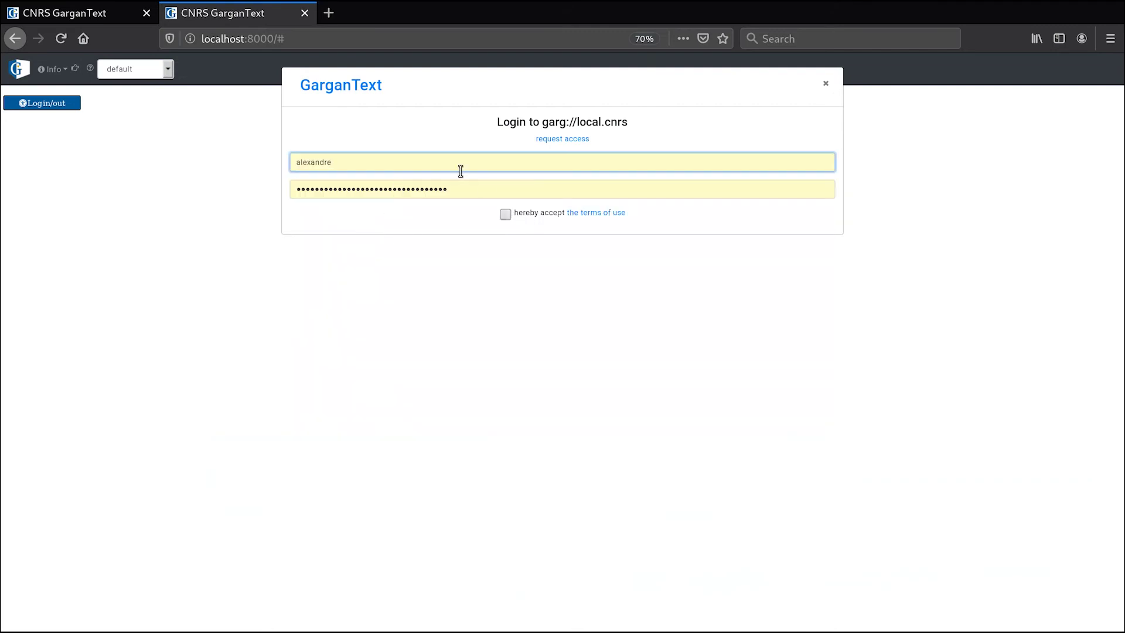
left_click(505, 214)
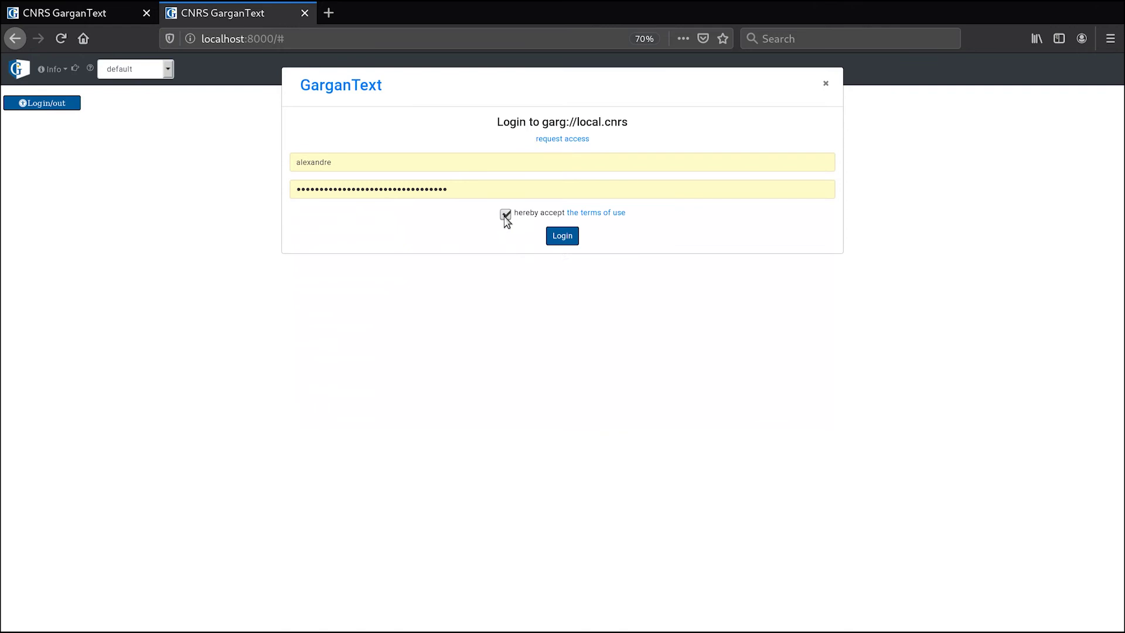
left_click(560, 237)
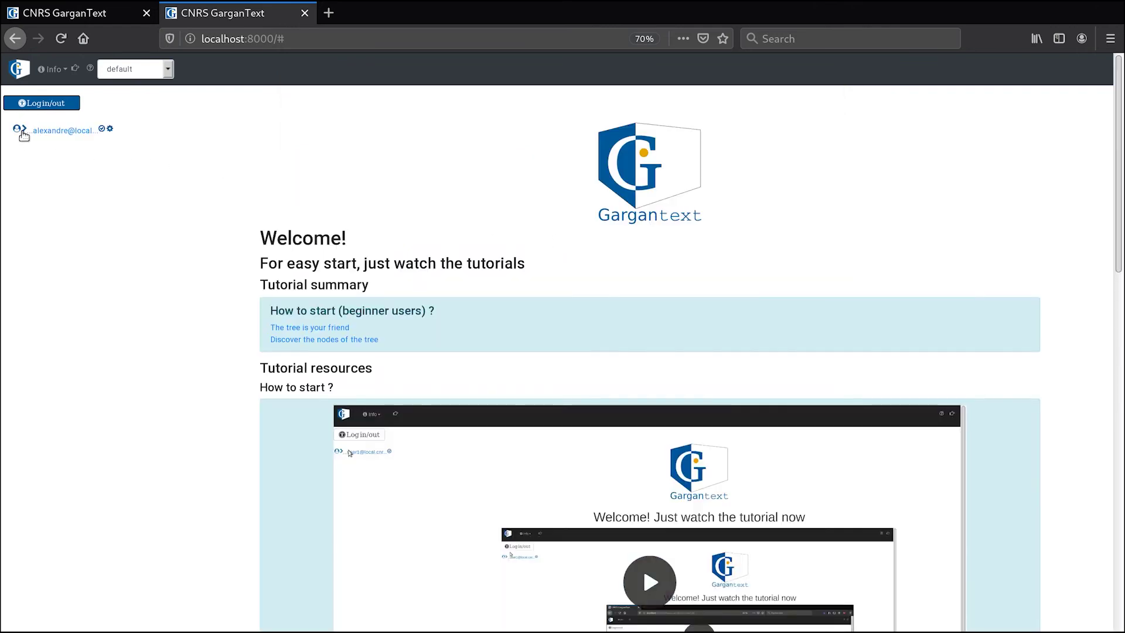
- Expand the user node and its Private Folder, and delete the Tests folder
left_click(23, 130)
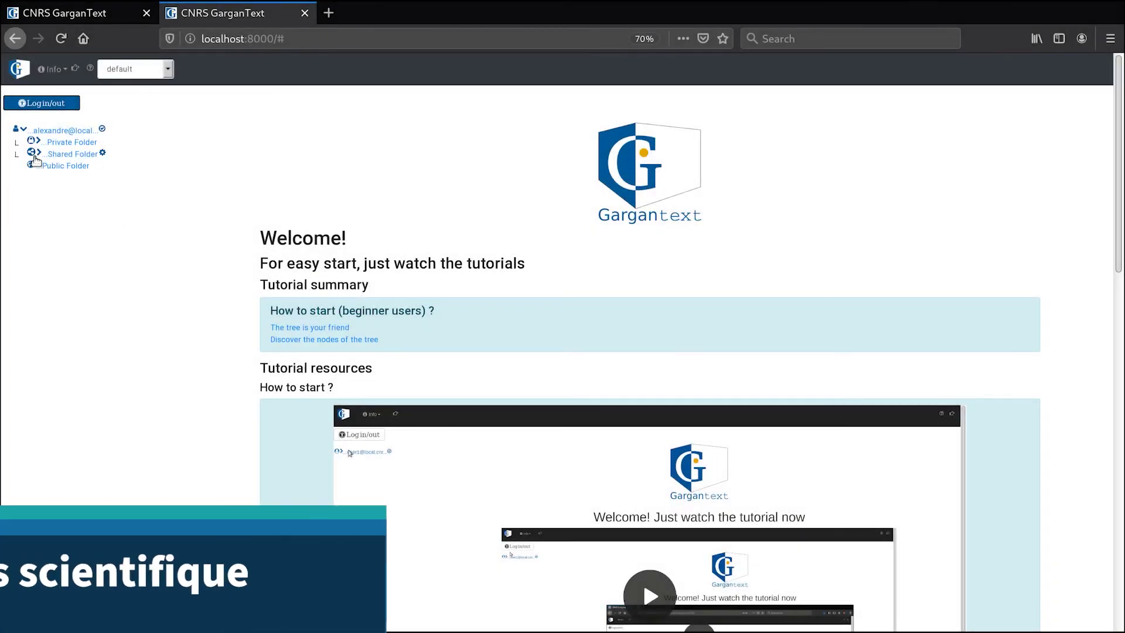
left_click(36, 143)
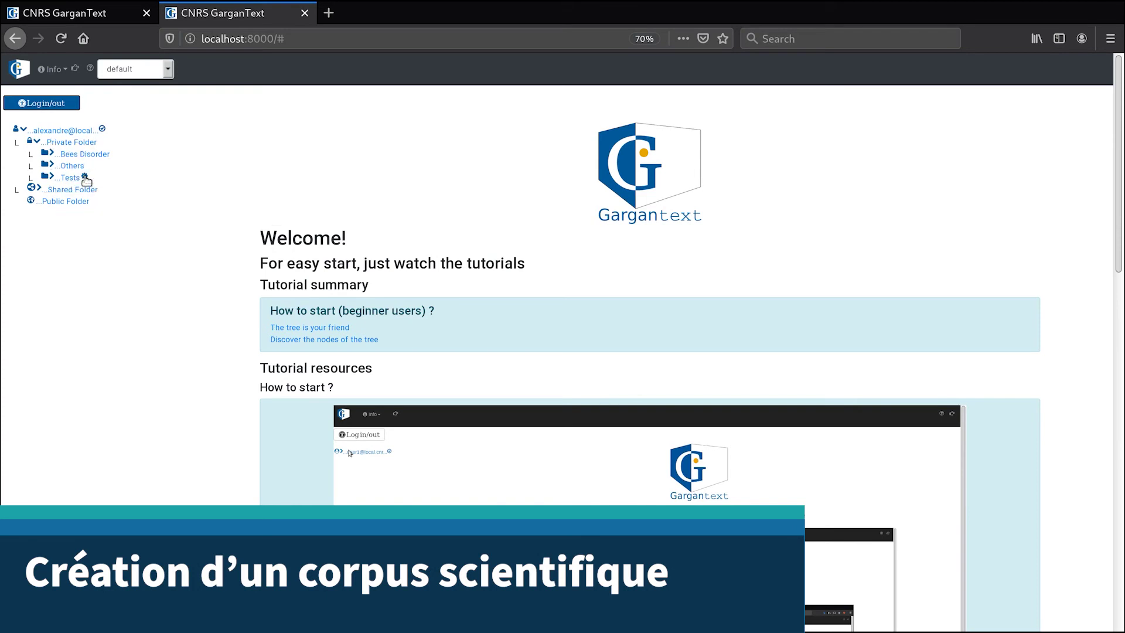
left_click(85, 178)
left_click(288, 218)
left_click(222, 311)
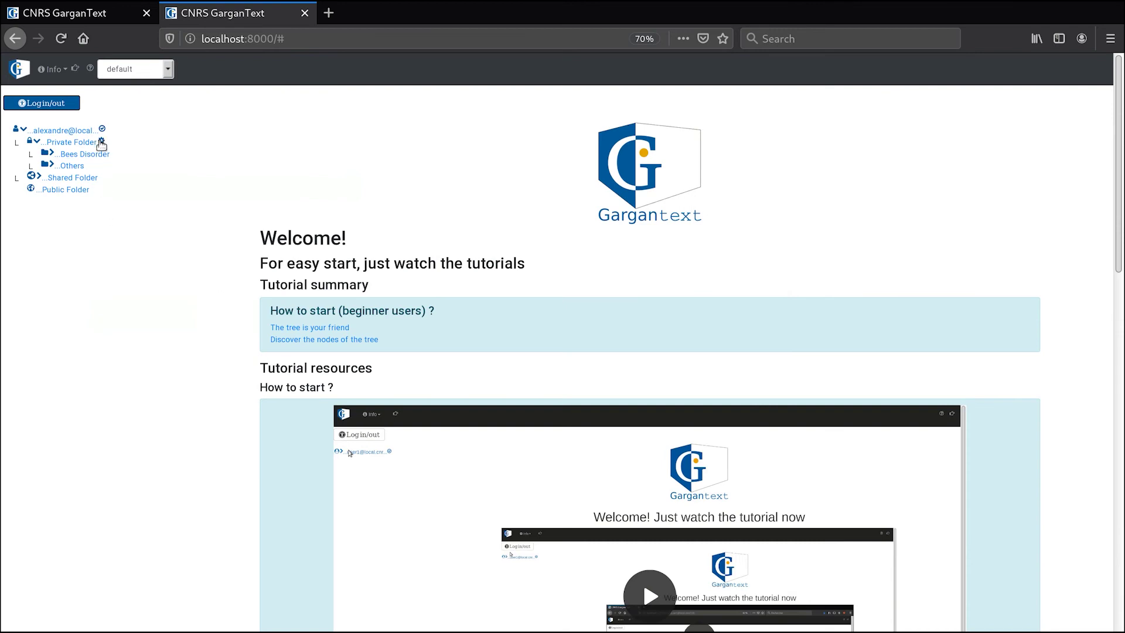
- Add a folder node named Démo to the Private Folder
left_click(101, 142)
left_click(231, 182)
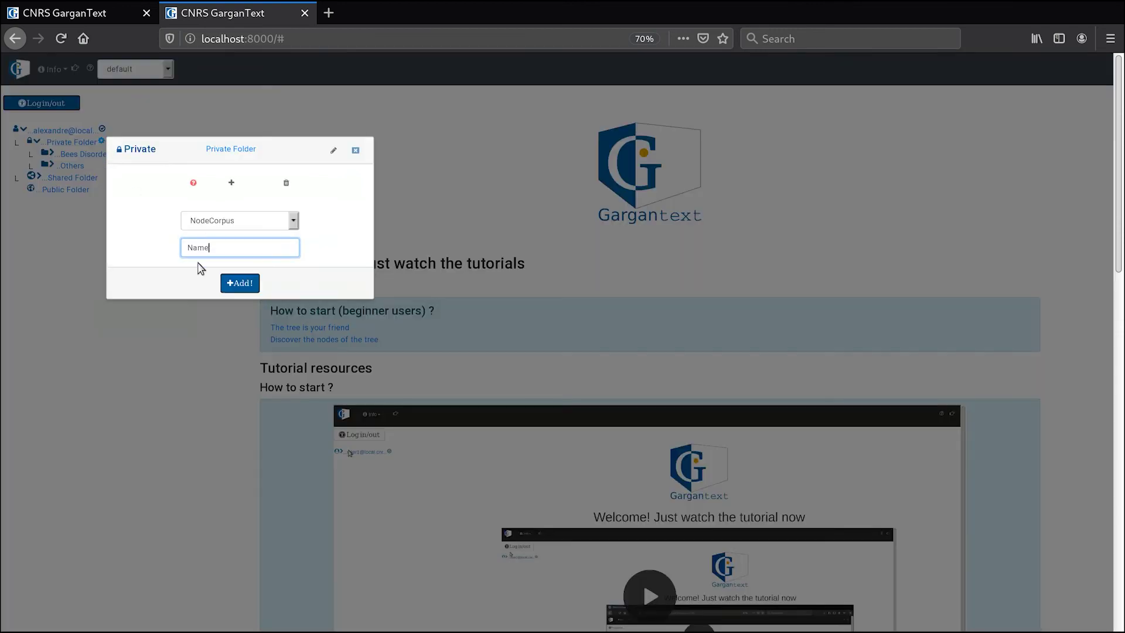
left_click(259, 221)
left_click(250, 251)
left_click_drag(247, 248, 166, 234)
type("Démo")
key("Return")
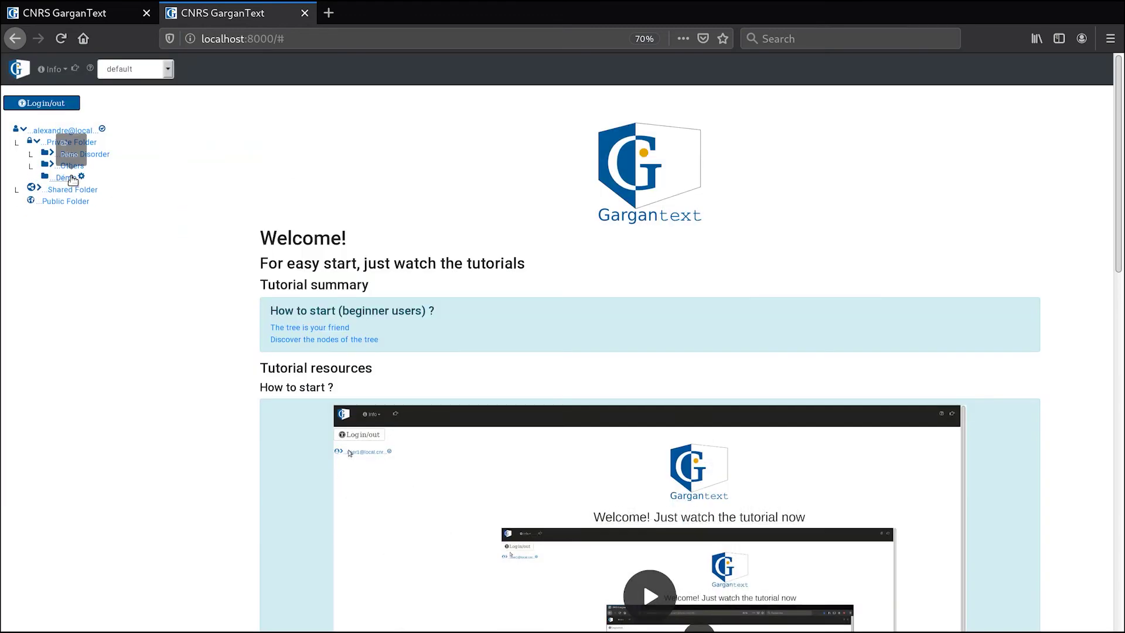
- Add a NodeCorpus named Démo ANF inside the Démo folder
left_click(81, 175)
left_click(192, 218)
left_click(180, 253)
left_click(214, 262)
left_click_drag(202, 287, 163, 287)
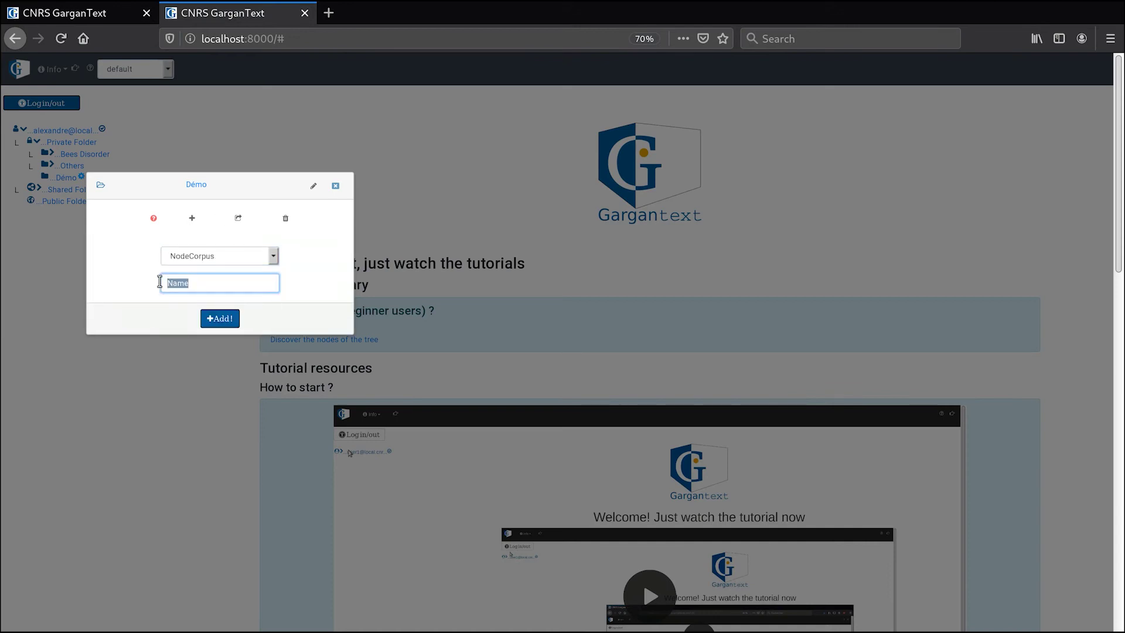
type("Démo ANF")
key("Return")
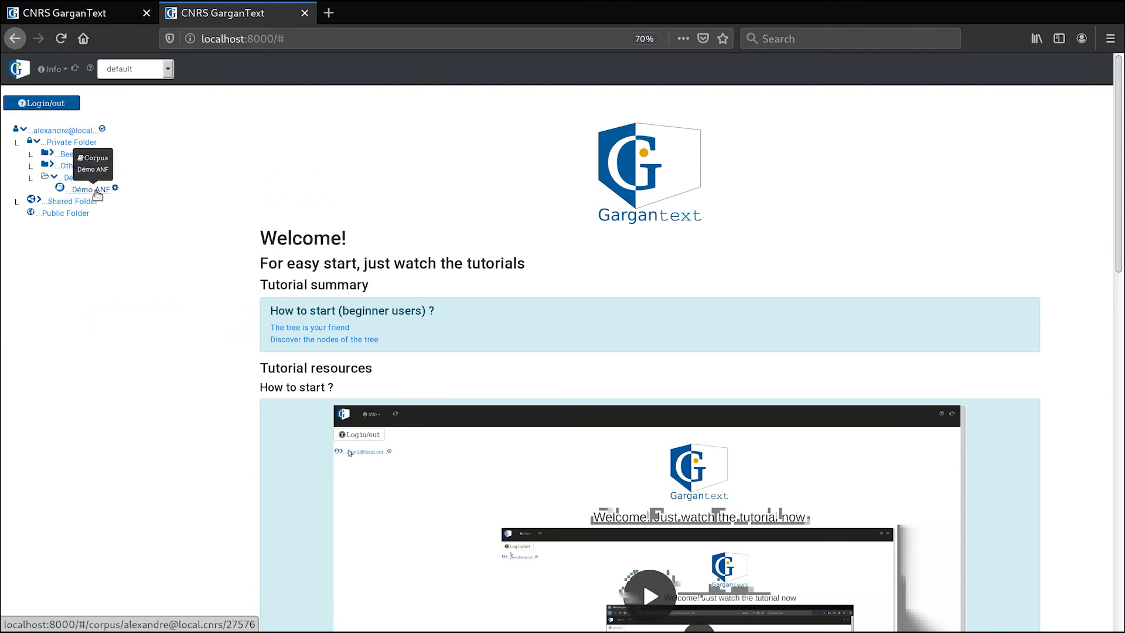
- Launch a search for "colony collapse disorder" AND bees in the external PubMed database from the Démo ANF corpus
left_click(116, 189)
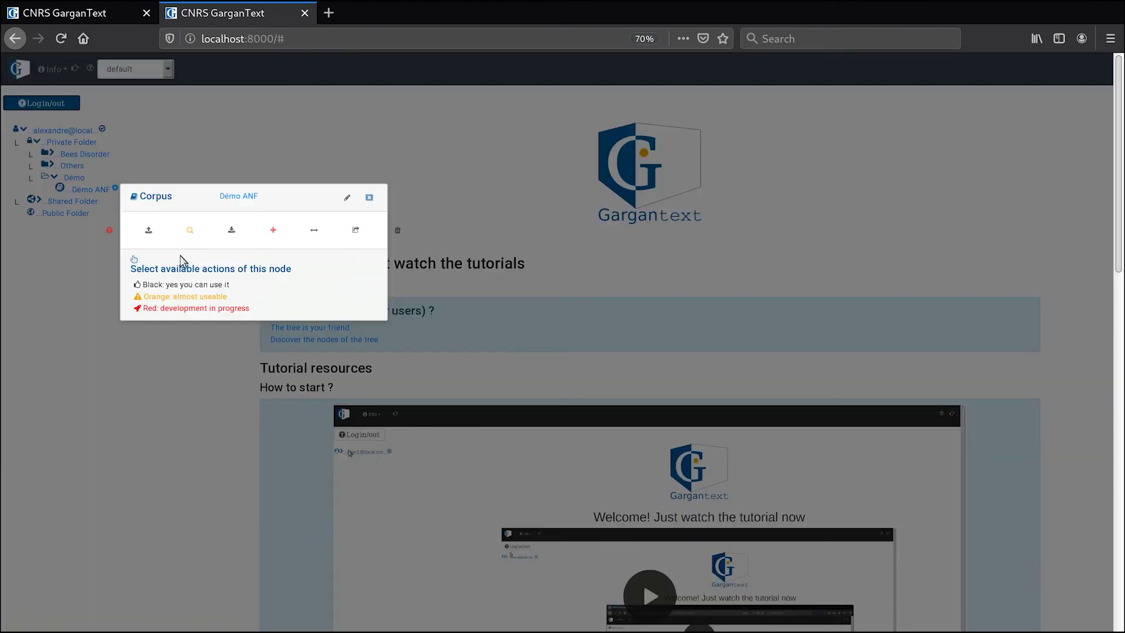
left_click(195, 236)
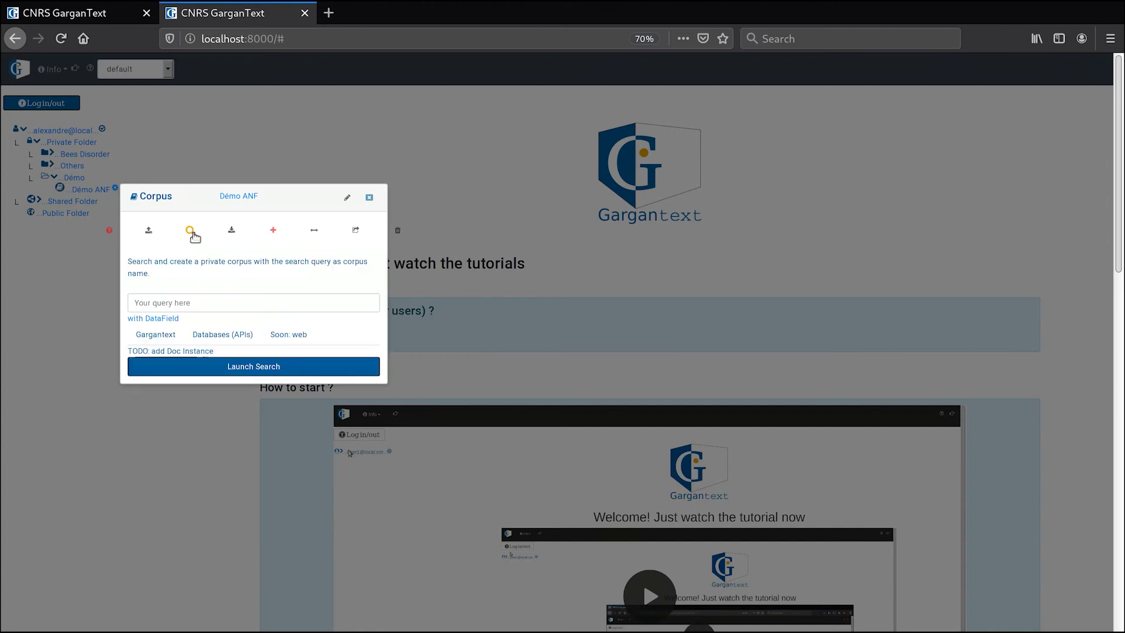
left_click(193, 304)
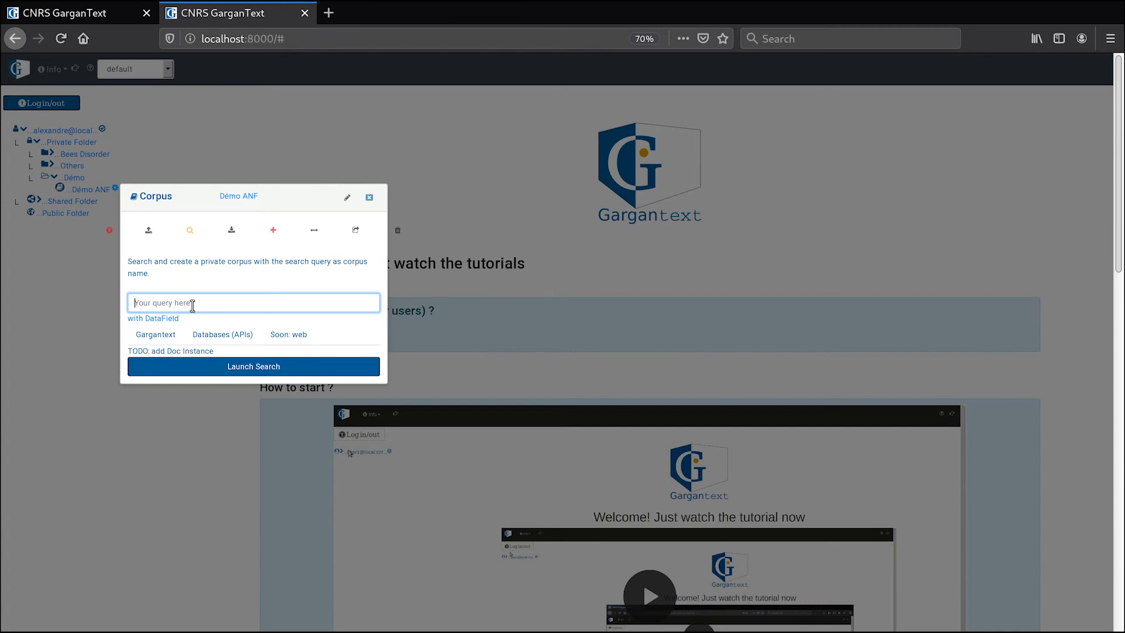
type("'")
type("colony collapse disorder\" AND bees")
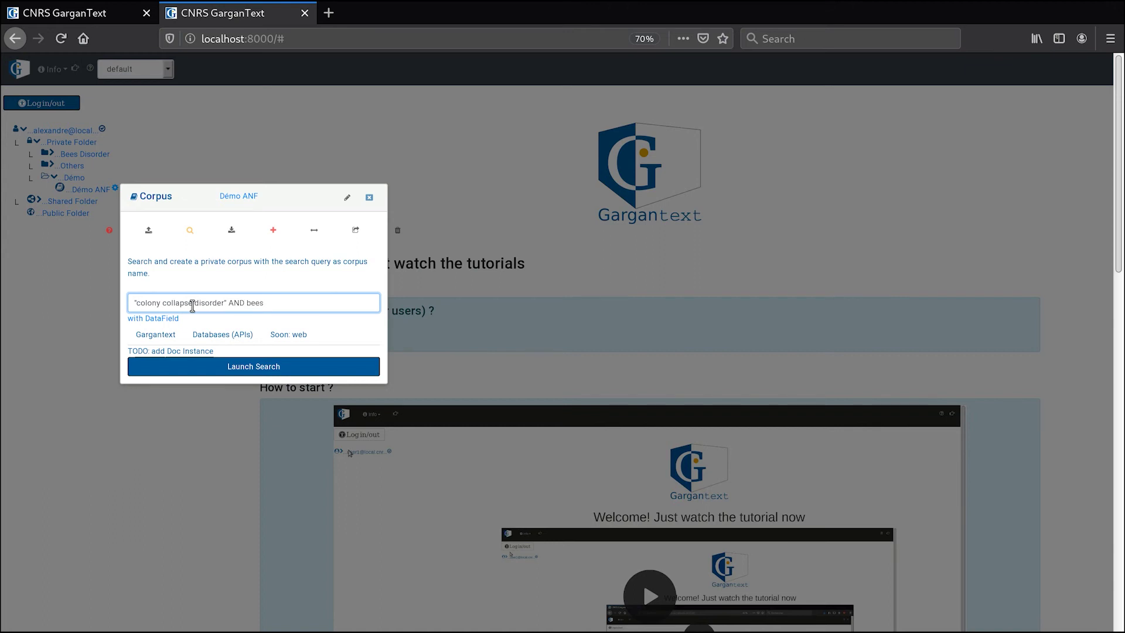
left_click(211, 334)
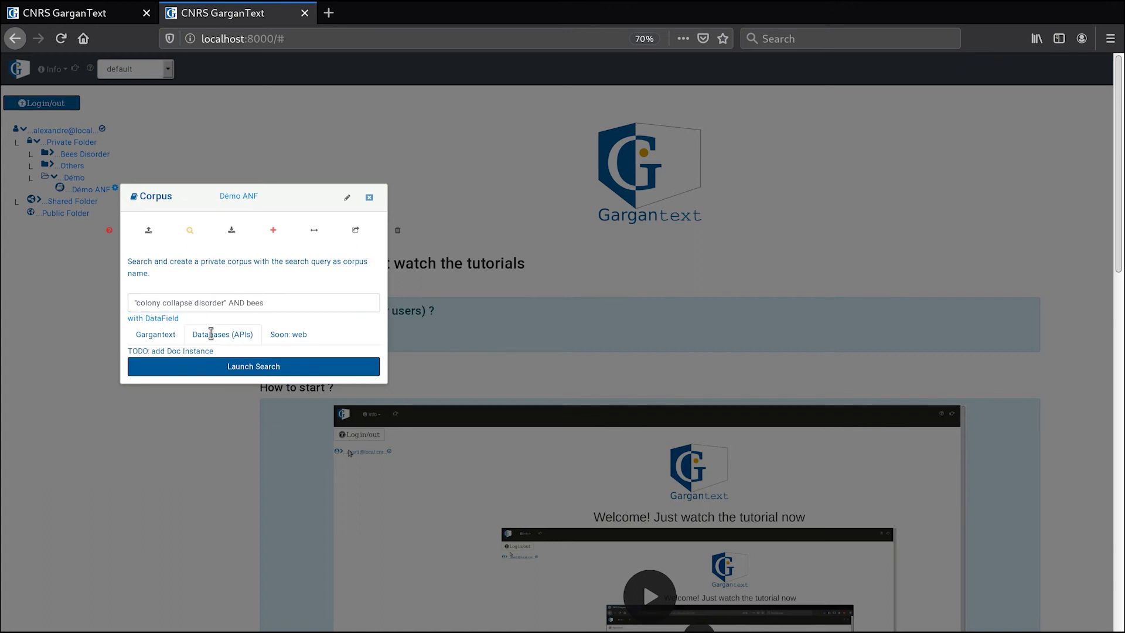
left_click(210, 378)
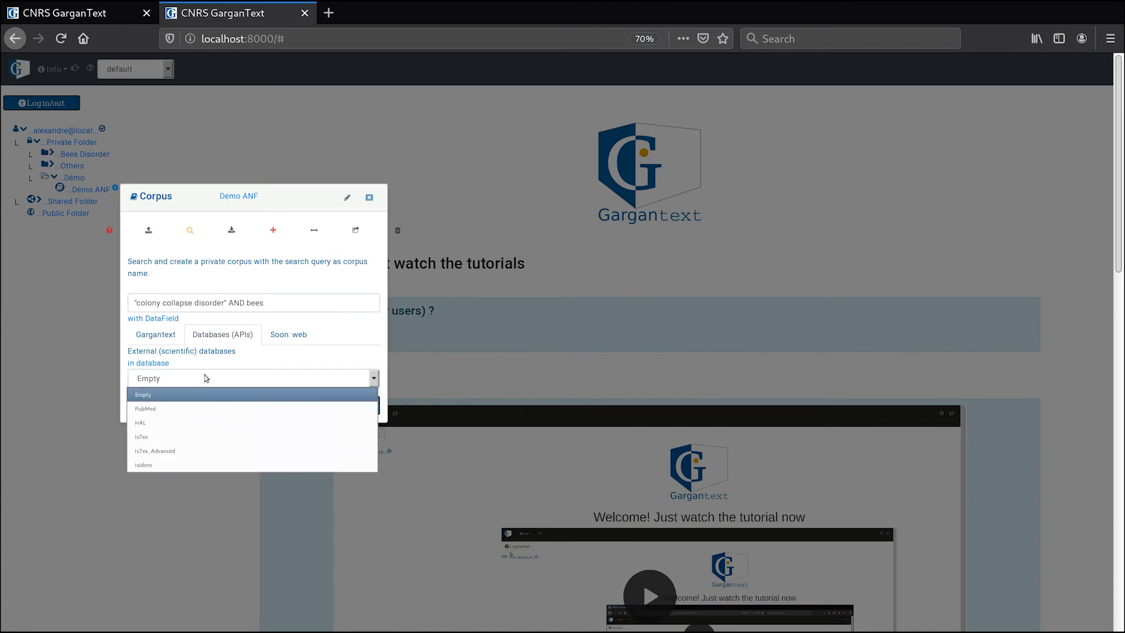
left_click(190, 410)
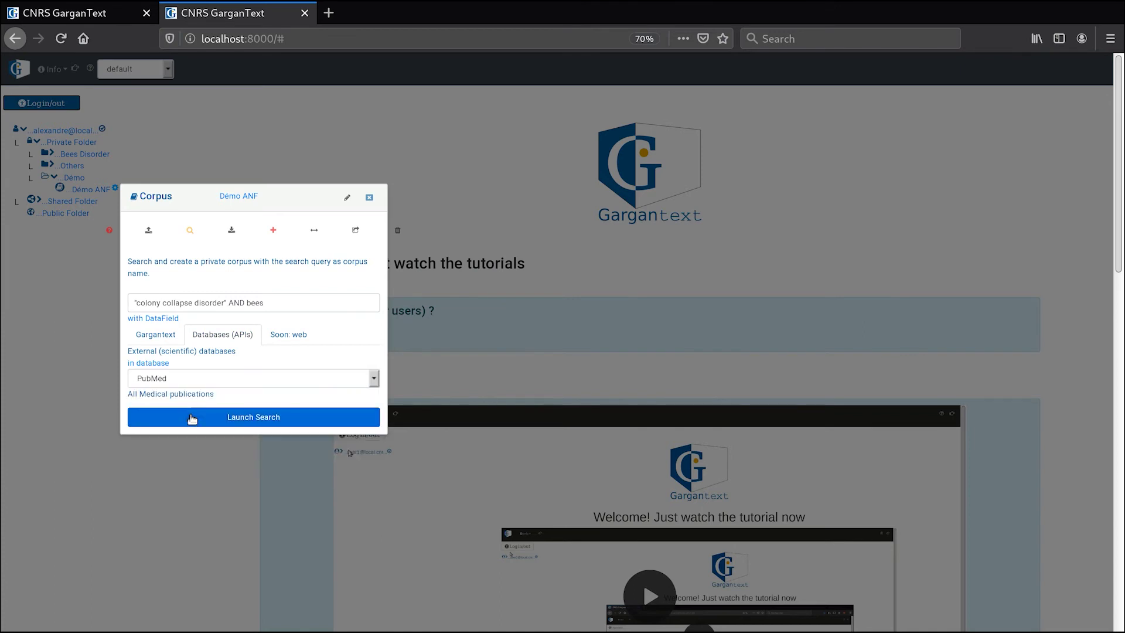
left_click(253, 417)
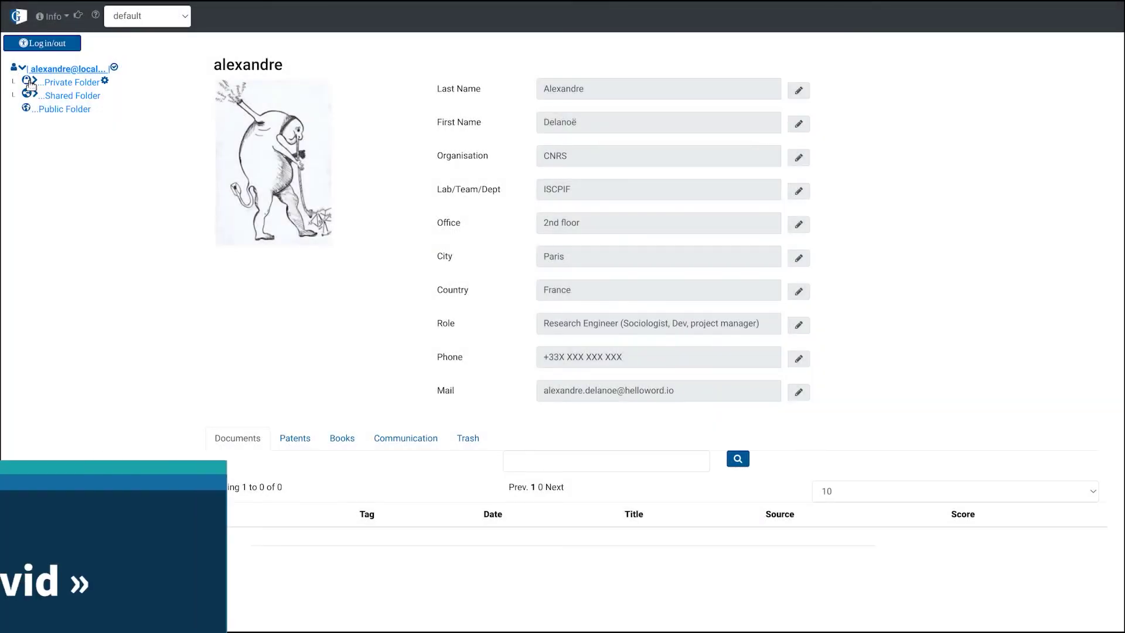
- Expand the Private Folder and add a NodeFolder named Covid to it
left_click(32, 84)
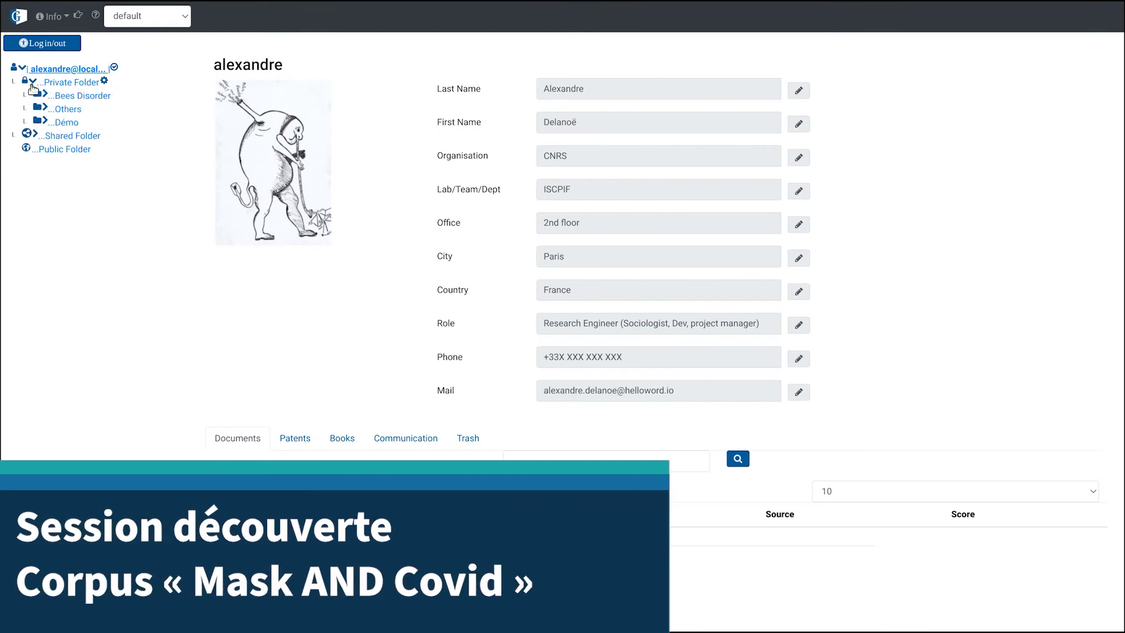
left_click(103, 80)
left_click(253, 128)
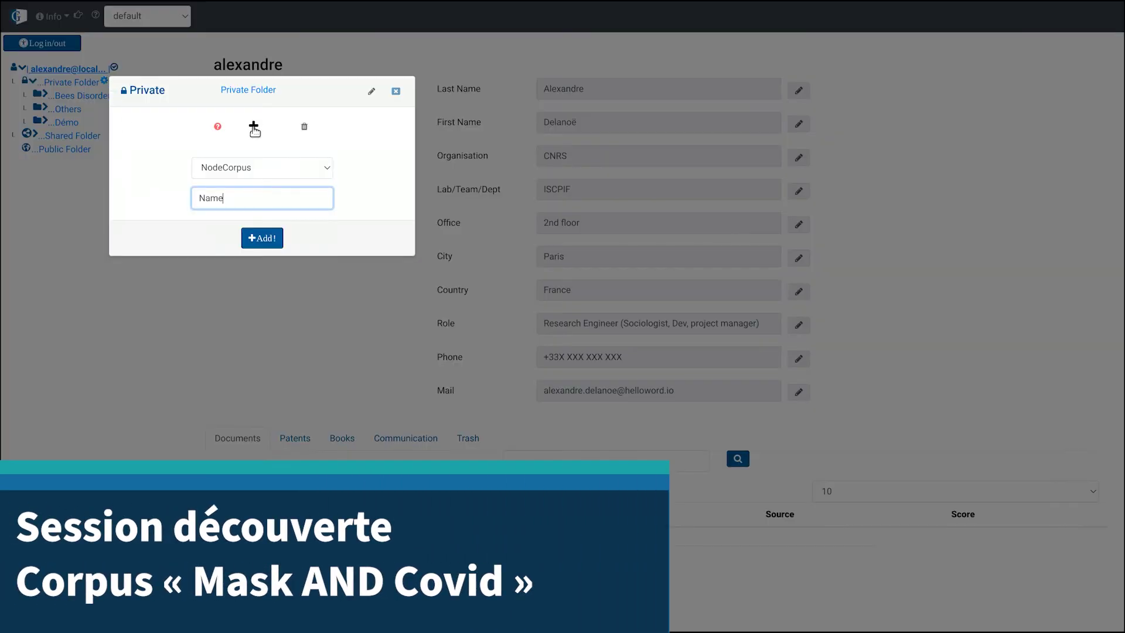
left_click(270, 171)
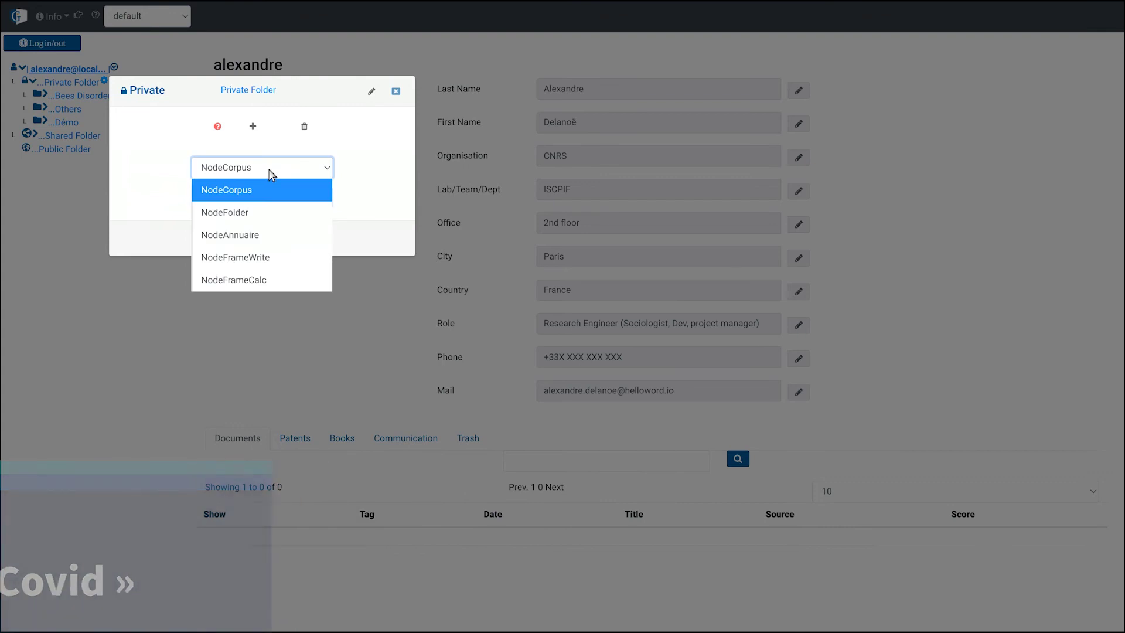
left_click(261, 212)
left_click_drag(246, 201, 202, 192)
type("eovid")
key("Return")
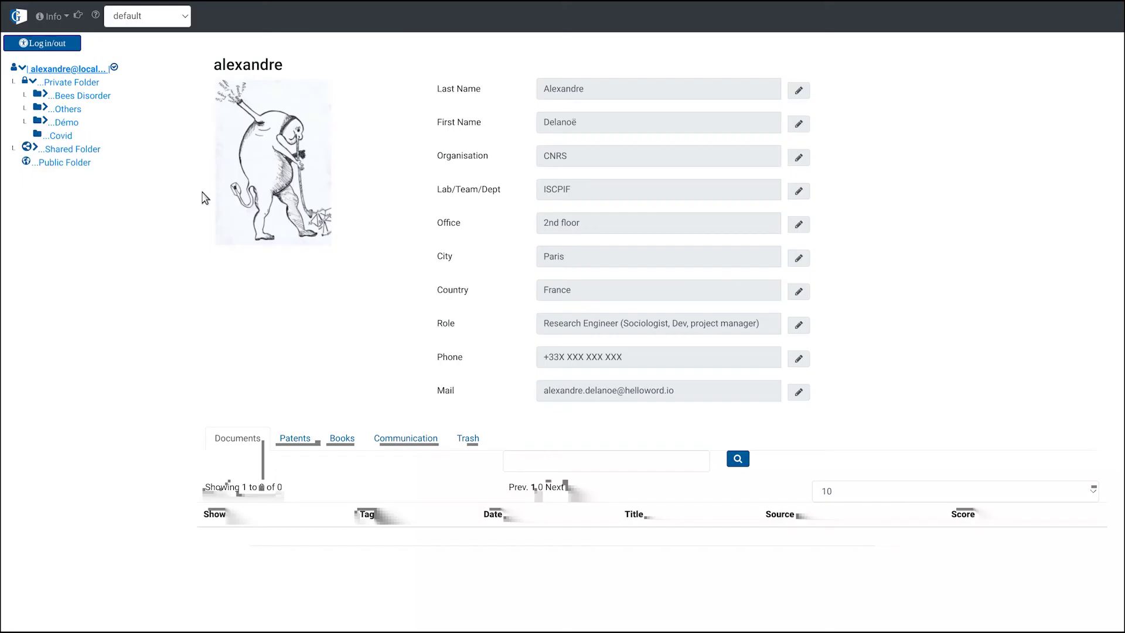
- Add a NodeCorpus named Démo ANF inside the Covid folder
left_click(80, 135)
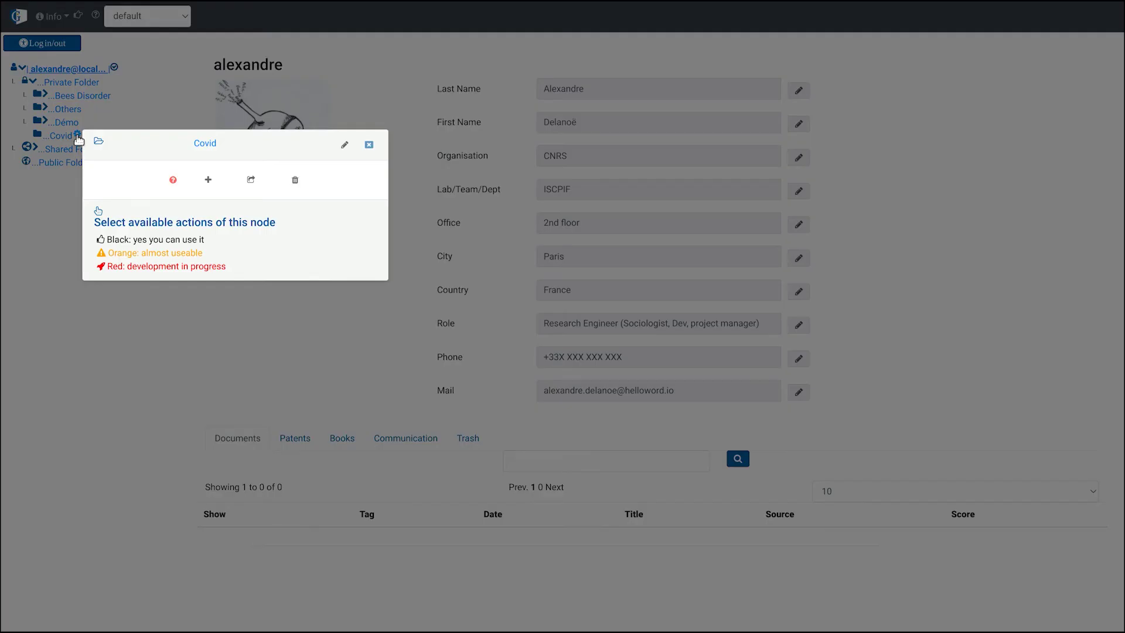
left_click(209, 181)
left_click_drag(216, 251, 161, 250)
type("Démo")
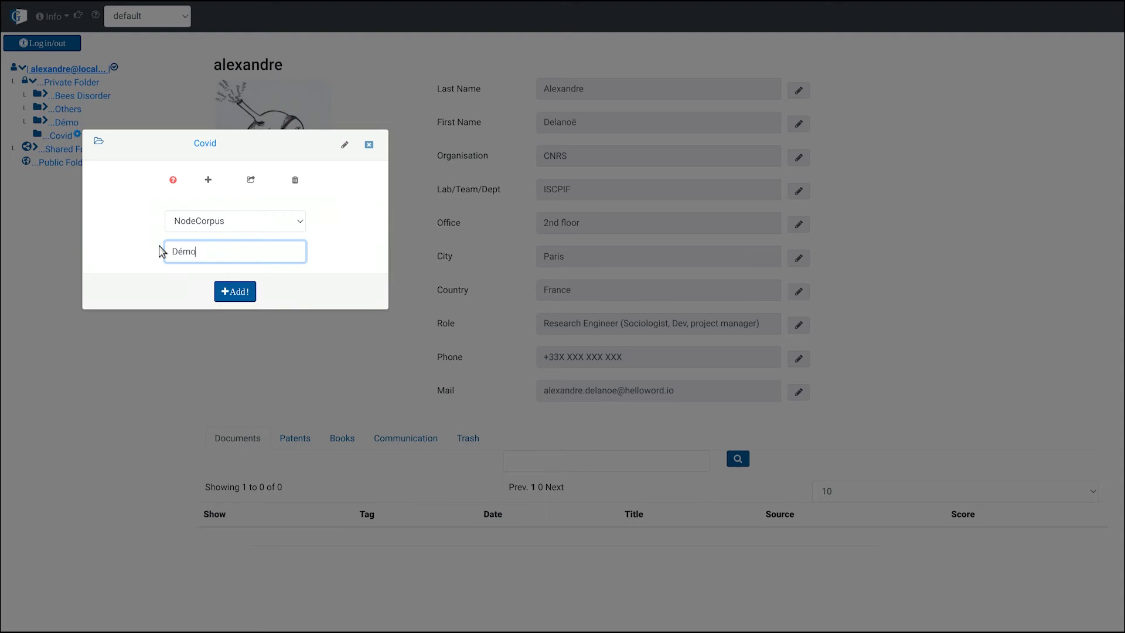
type(" ANF")
key("Return")
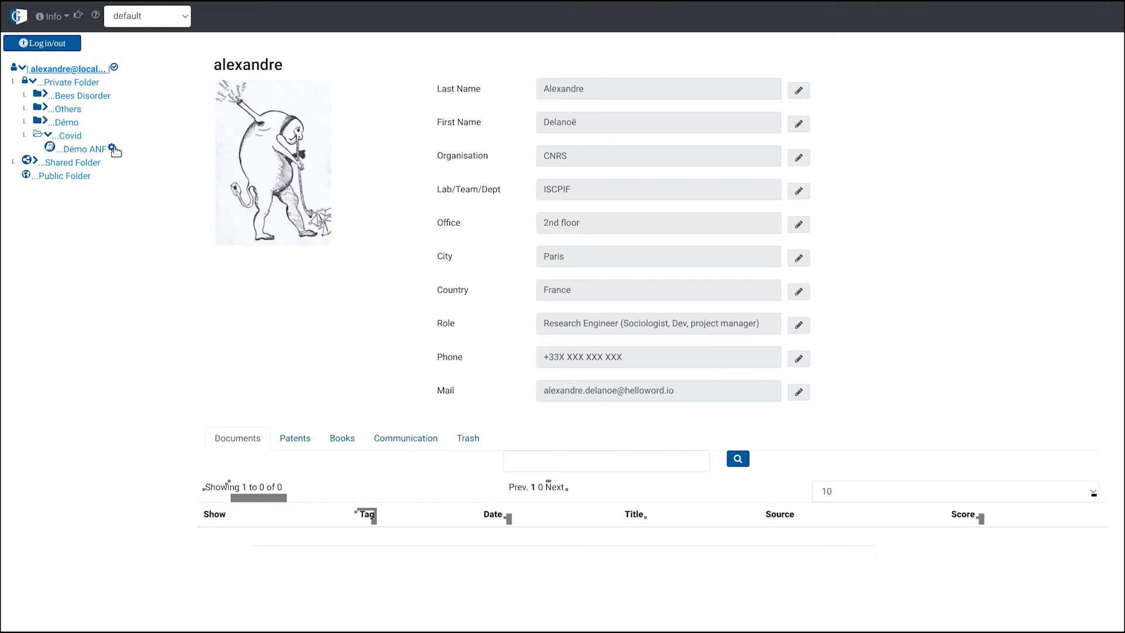
- Launch a search for COVID AND mask in the external PubMed database from the Covid folder's Démo ANF corpus
left_click(112, 150)
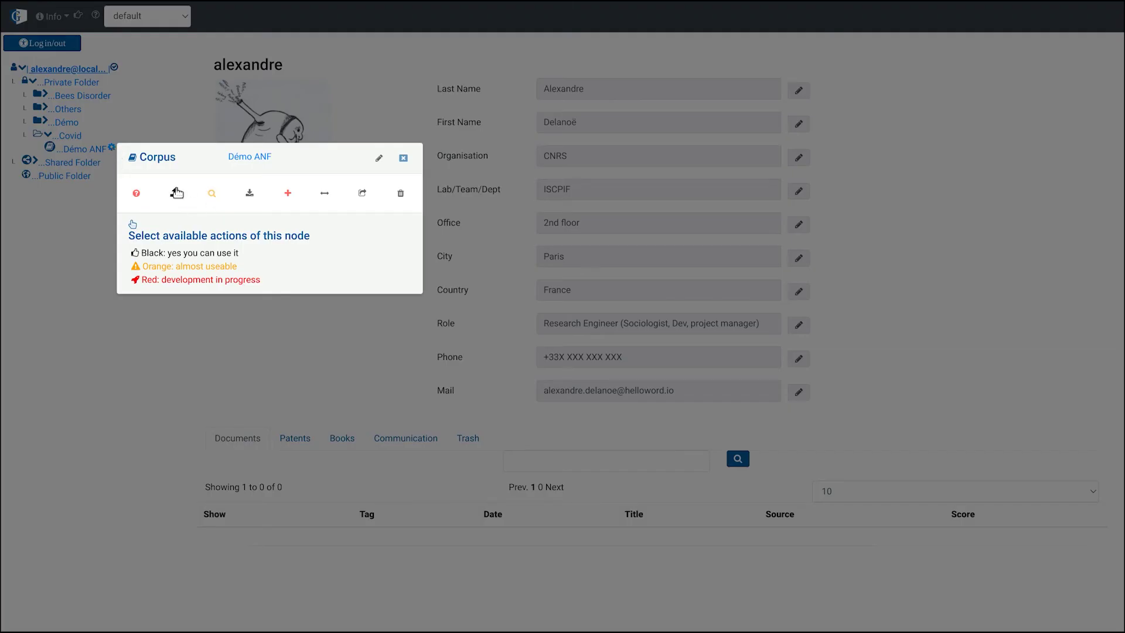
left_click(207, 198)
left_click(197, 267)
type("COVID AND mas")
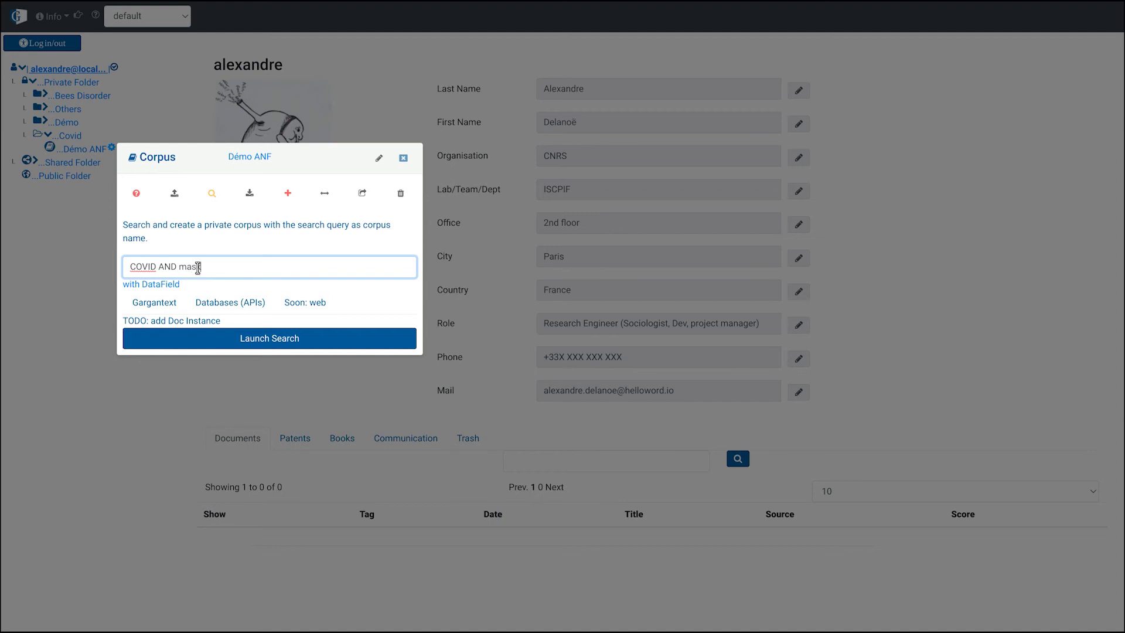
type("k")
left_click(213, 303)
left_click(202, 352)
left_click(201, 391)
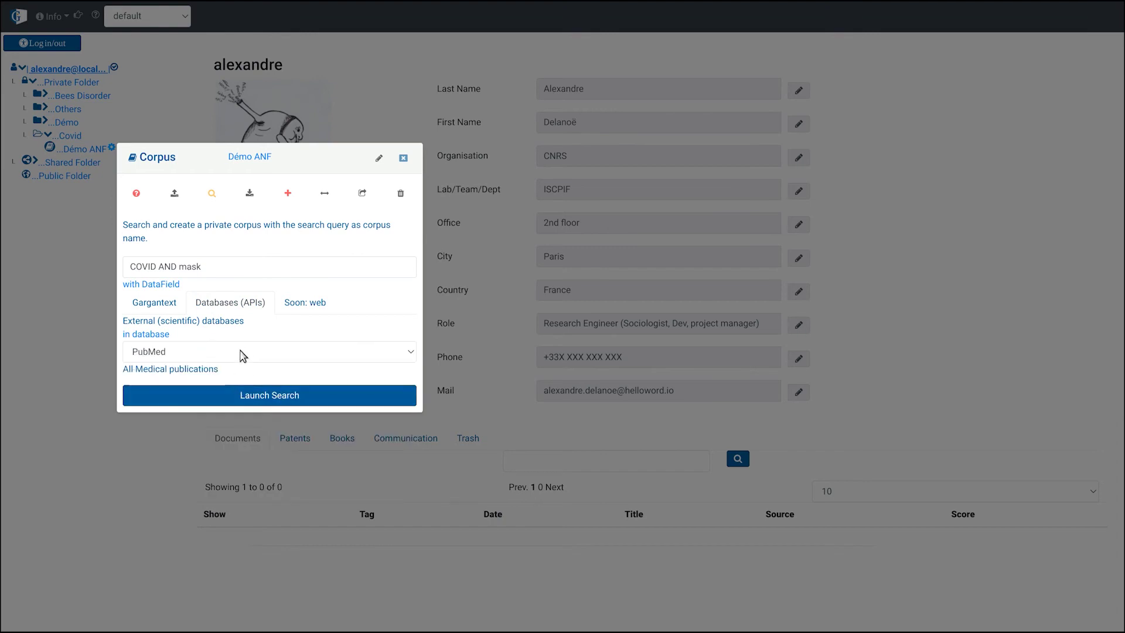
left_click(249, 395)
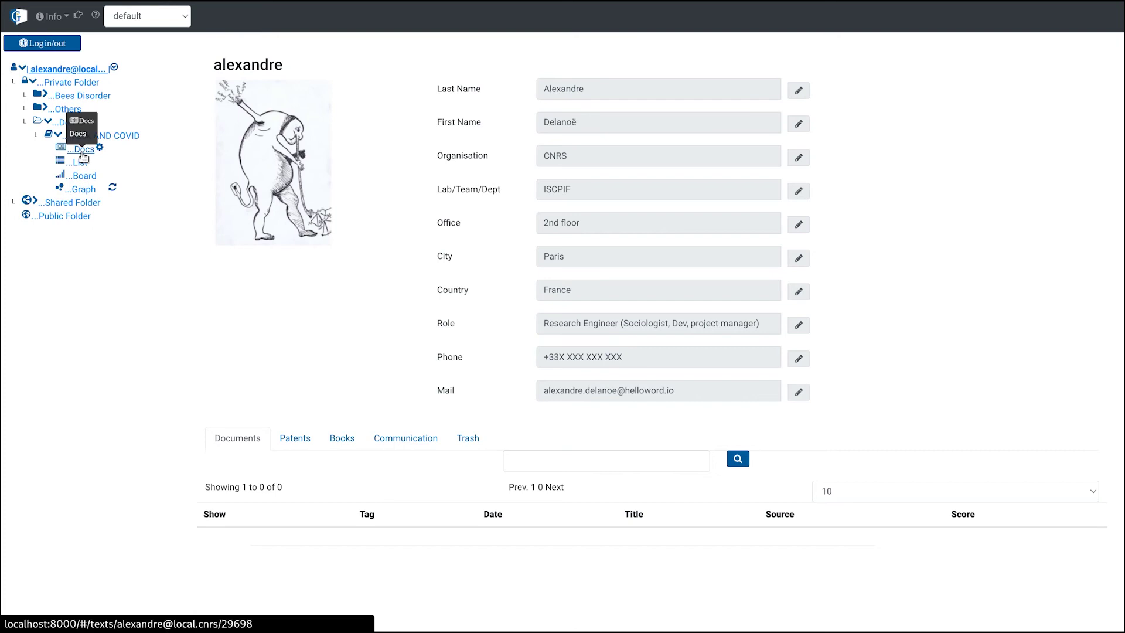
- Review the Docs of the Mask AND COVID corpus, and try its Off-line mode before switching back to On-line
left_click(82, 148)
double_click(291, 388)
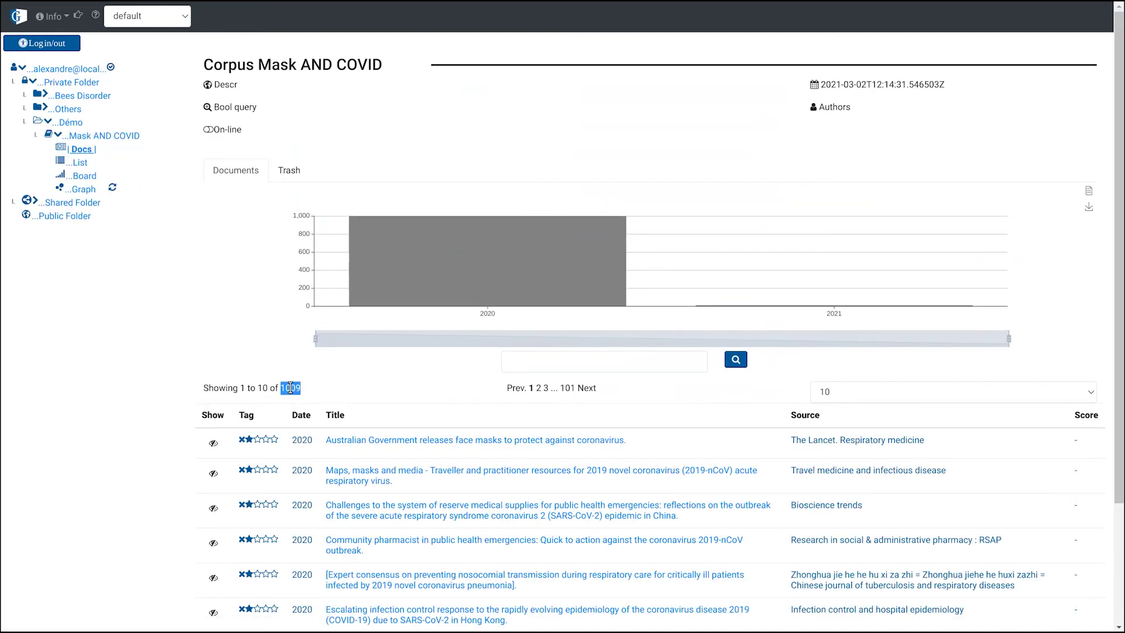
left_click_drag(205, 62, 387, 67)
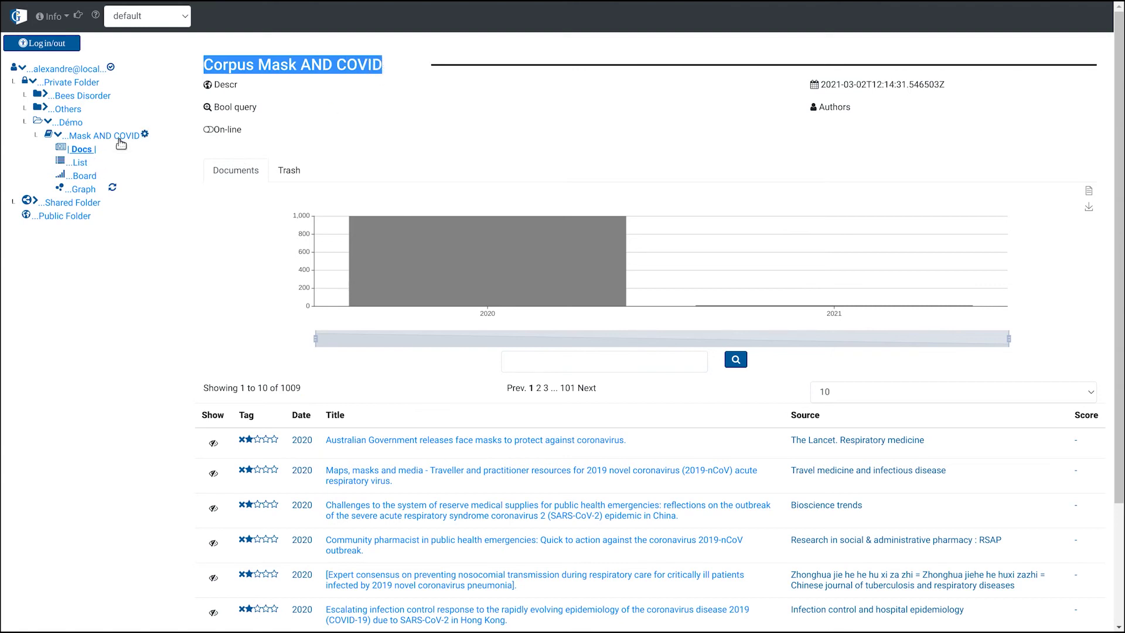
left_click(663, 119)
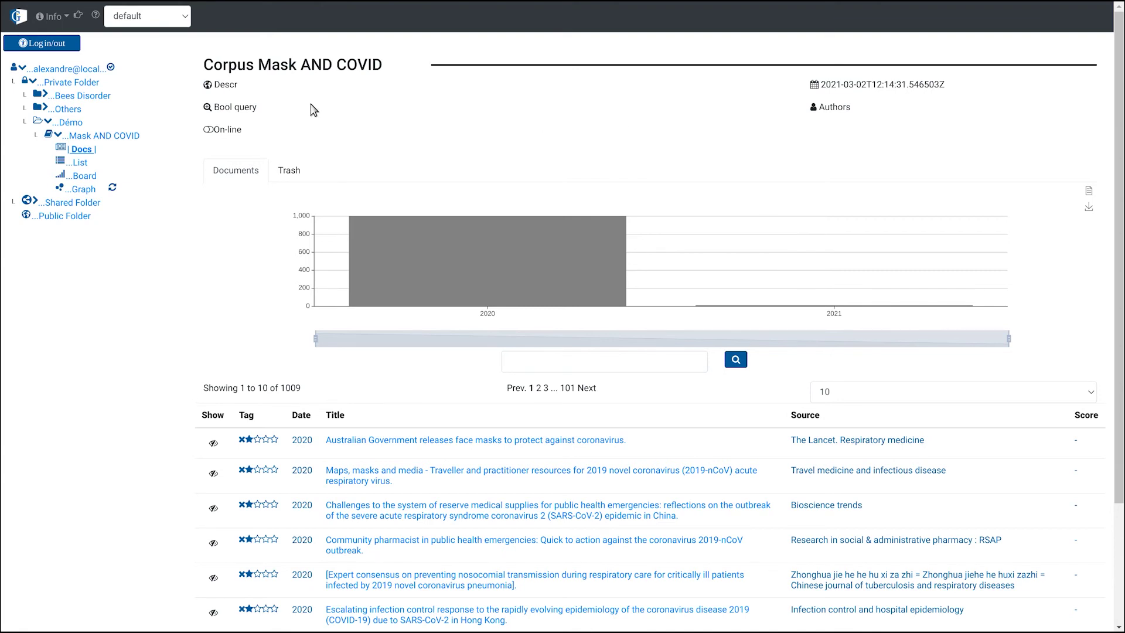
left_click(225, 131)
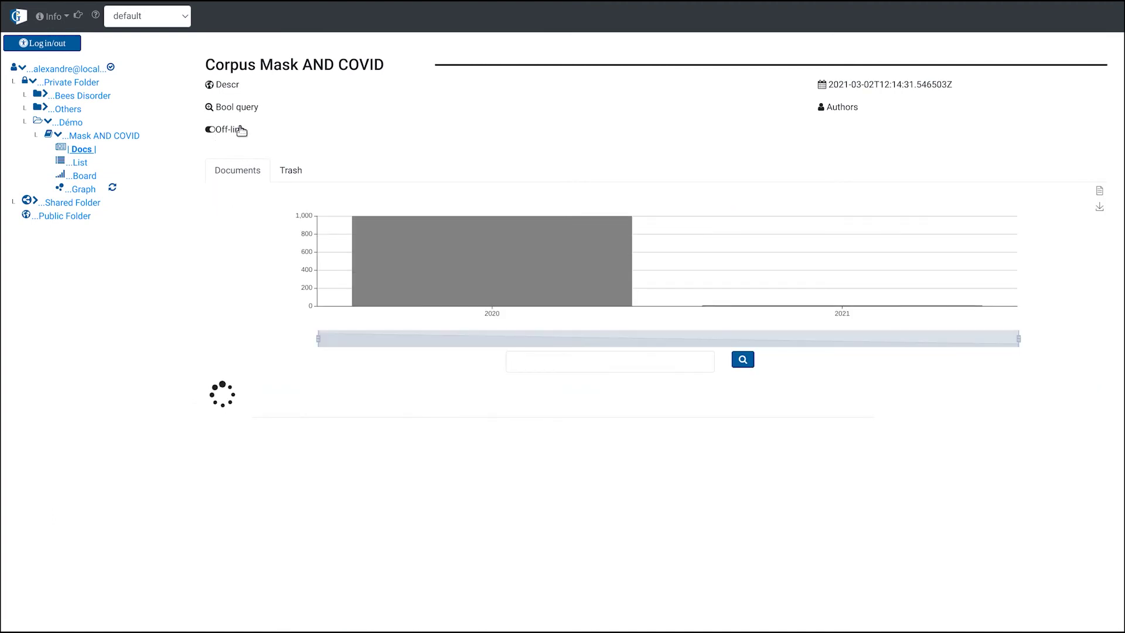
left_click(233, 130)
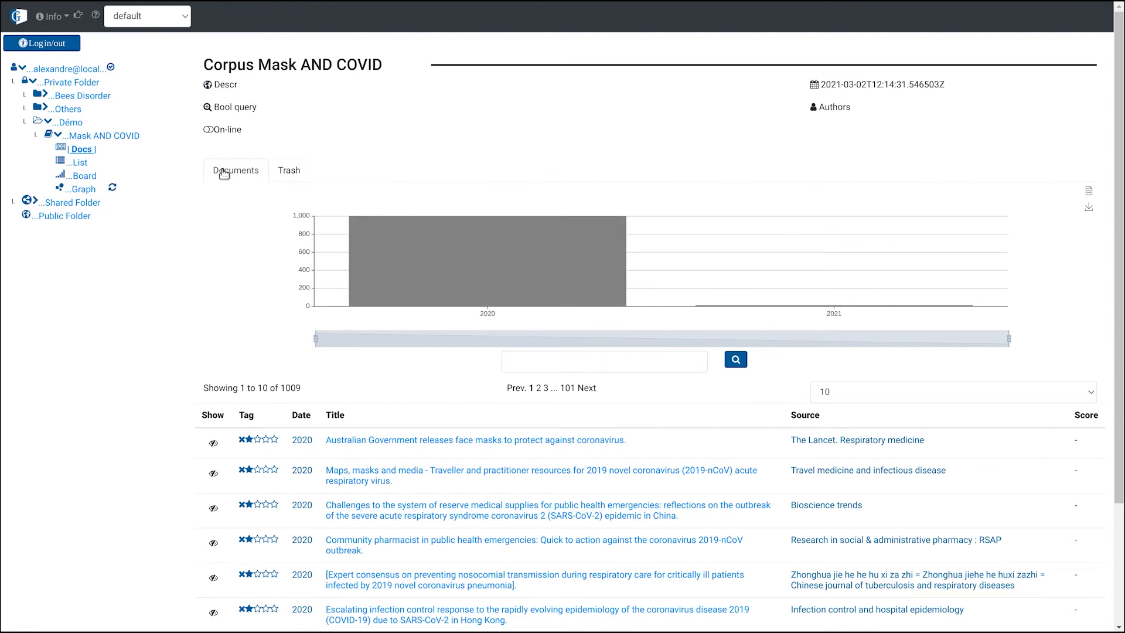
- Move the first three documents of the Mask AND COVID corpus to the trash and check them in the Trash list
left_click(292, 174)
left_click(252, 174)
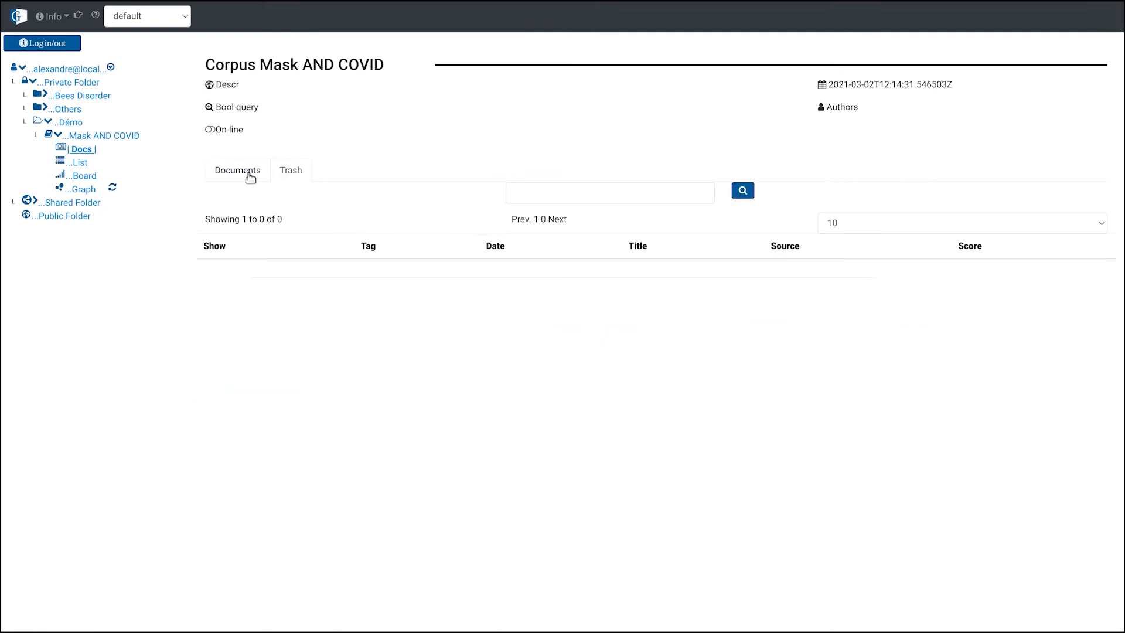
scroll(147, 316, "down", 3)
scroll(148, 363, "up", 2)
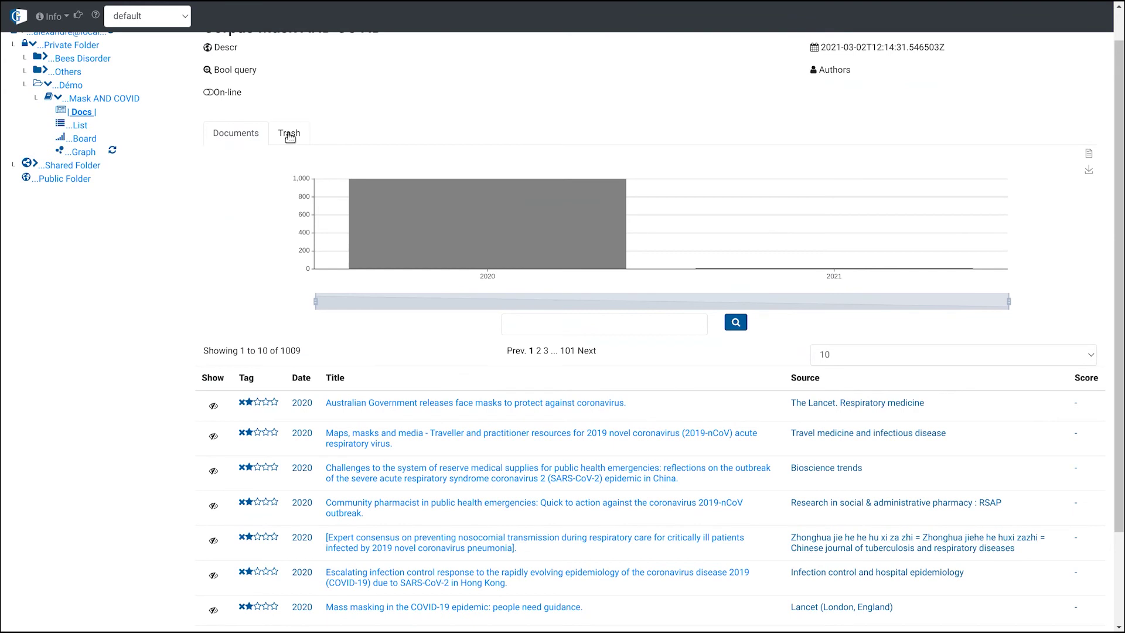
left_click(243, 403)
left_click(243, 433)
left_click(242, 468)
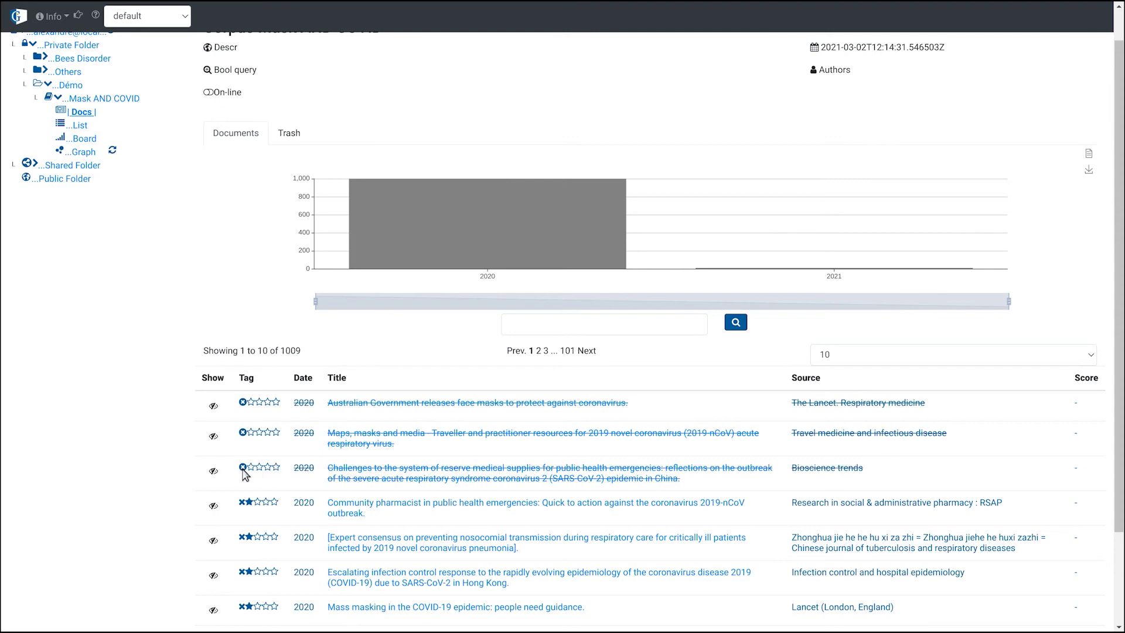
left_click(293, 136)
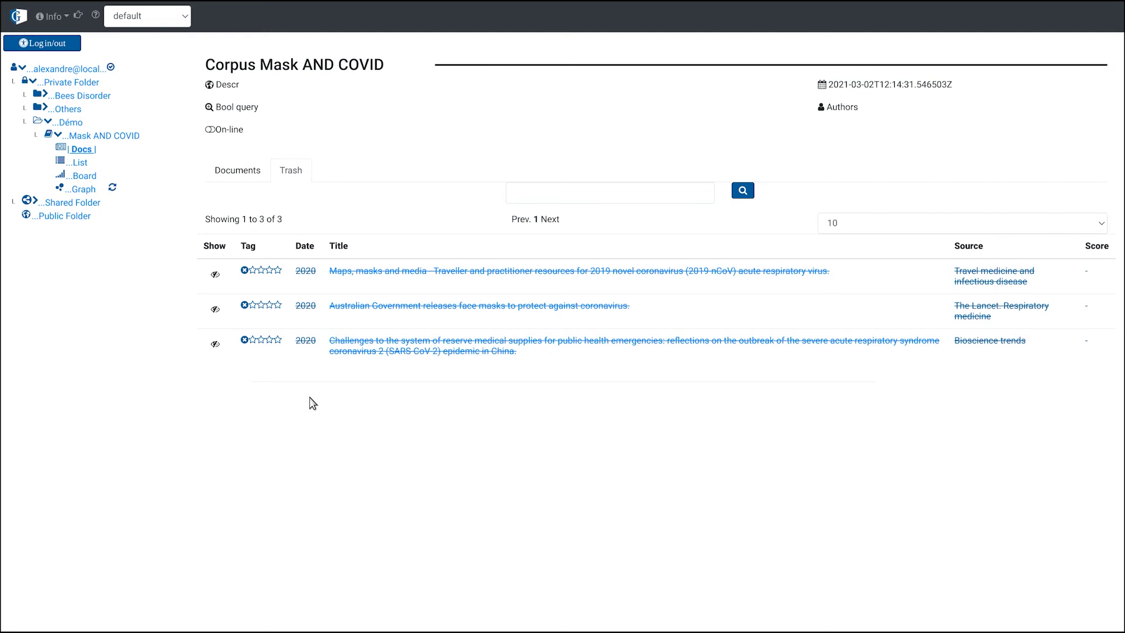
left_click(230, 178)
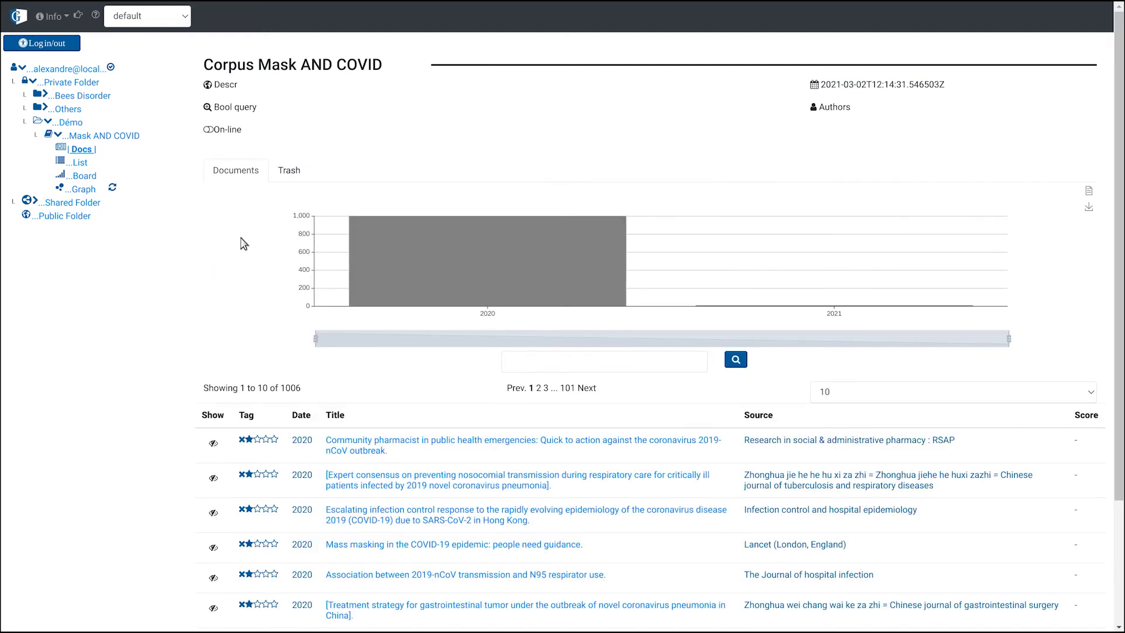
- Restore the three trashed documents and return to the corpus's document list
left_click(288, 171)
left_click(245, 271)
left_click(245, 305)
left_click(245, 341)
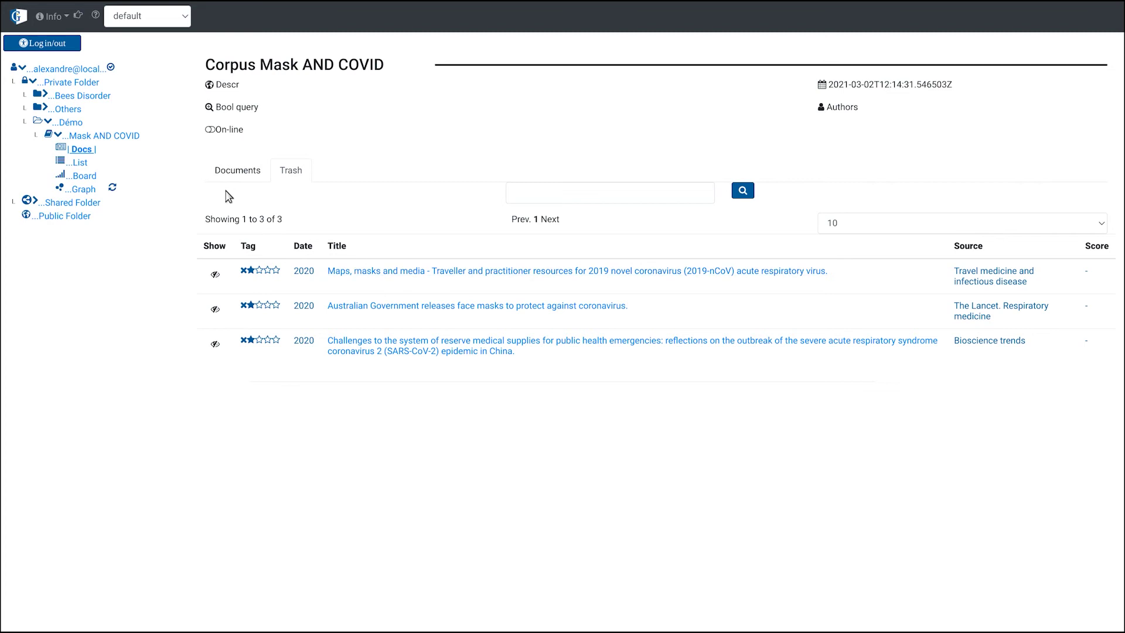
left_click(227, 170)
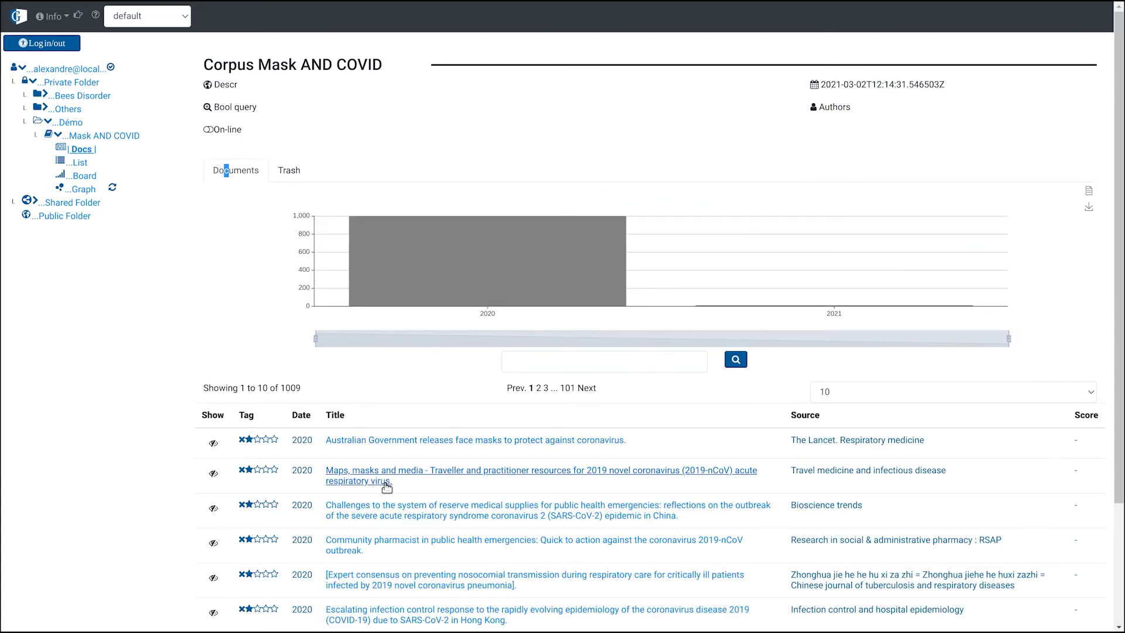
- Preview the document "Australian Government releases face masks to protect against coronavirus" and close its preview
scroll(118, 459, "down", 3)
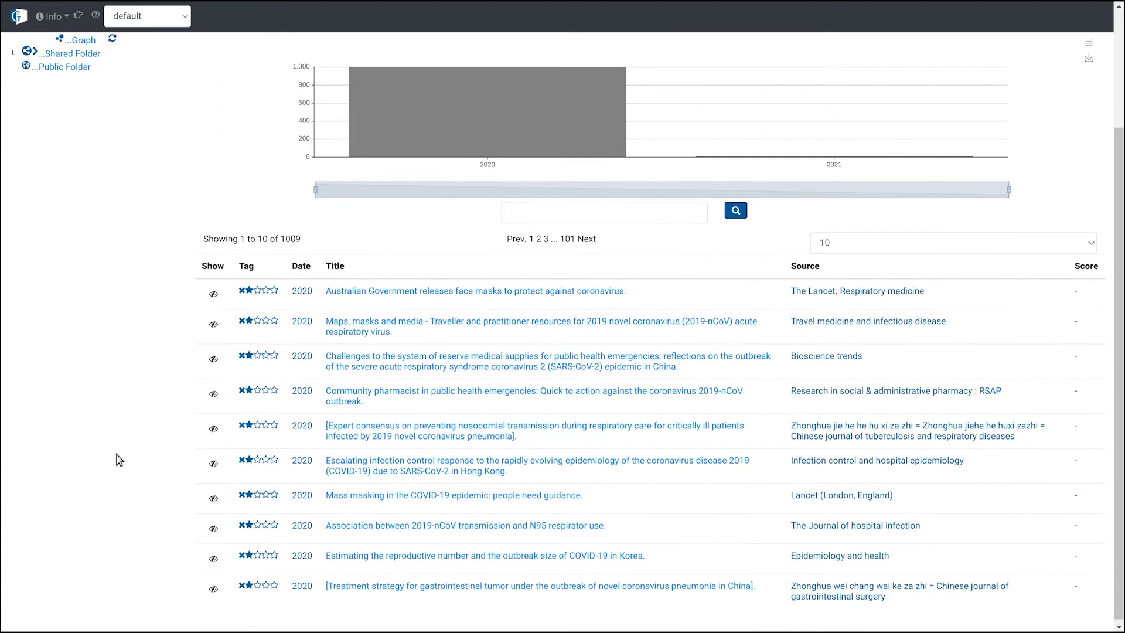
scroll(118, 460, "up", 1)
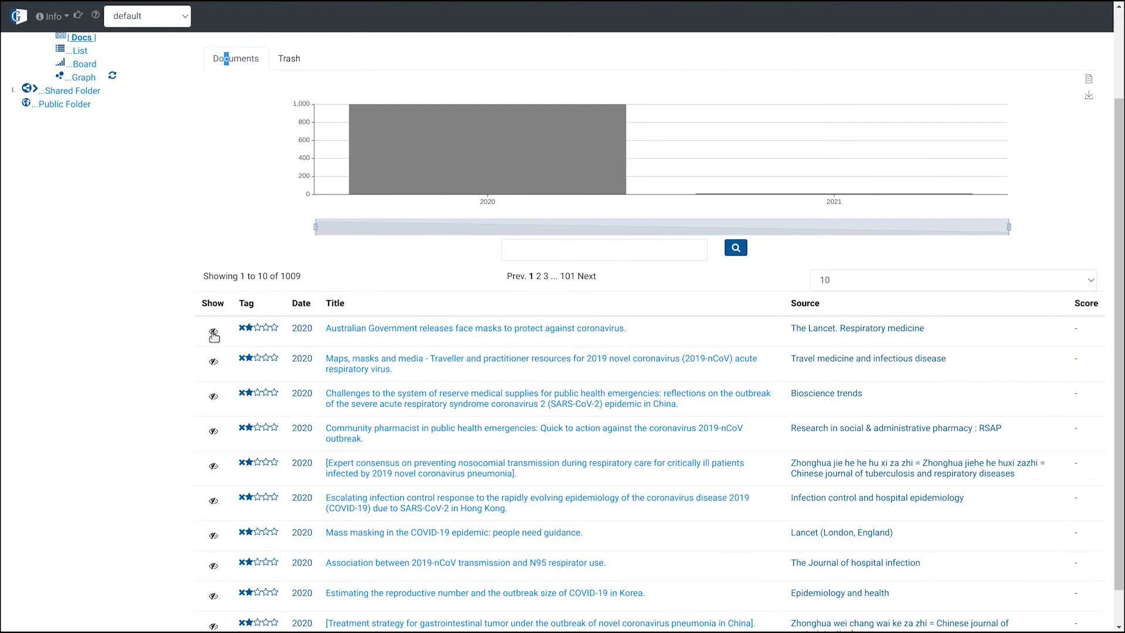
left_click(213, 332)
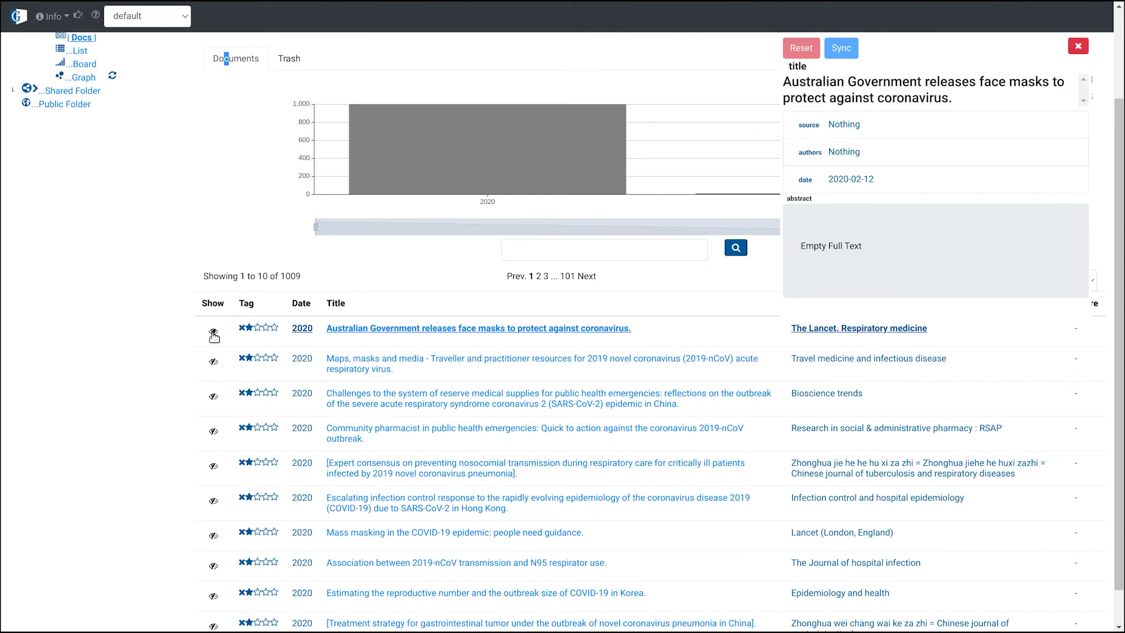
left_click(214, 332)
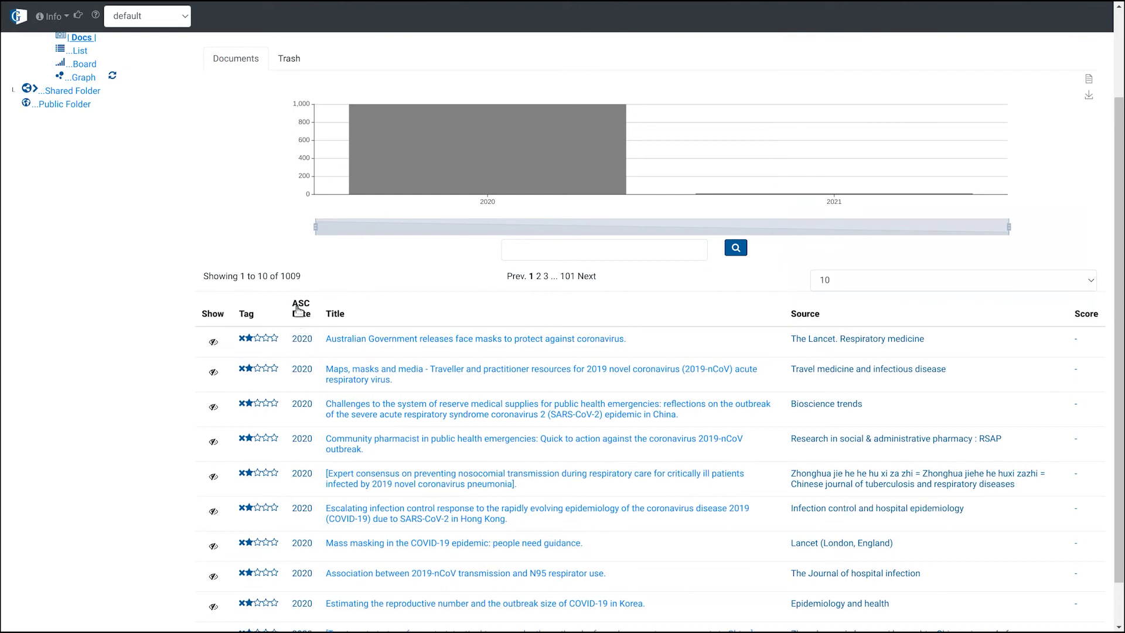
- Sort the documents by date in descending order and read the abstract of the 3D printed face specific mask article
left_click(299, 310)
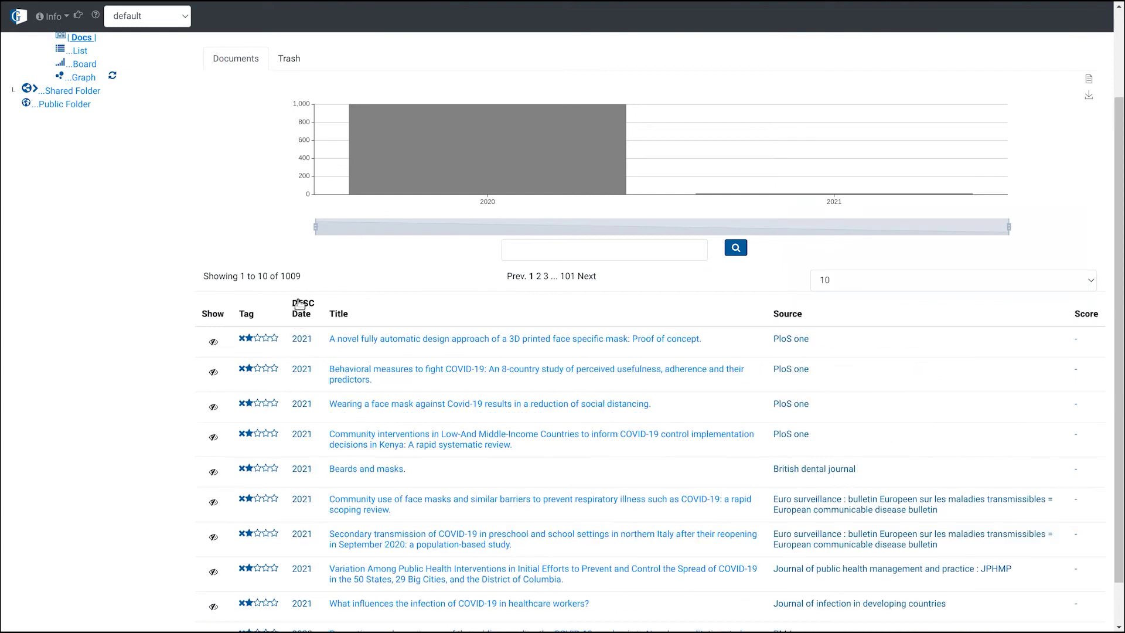
left_click(213, 342)
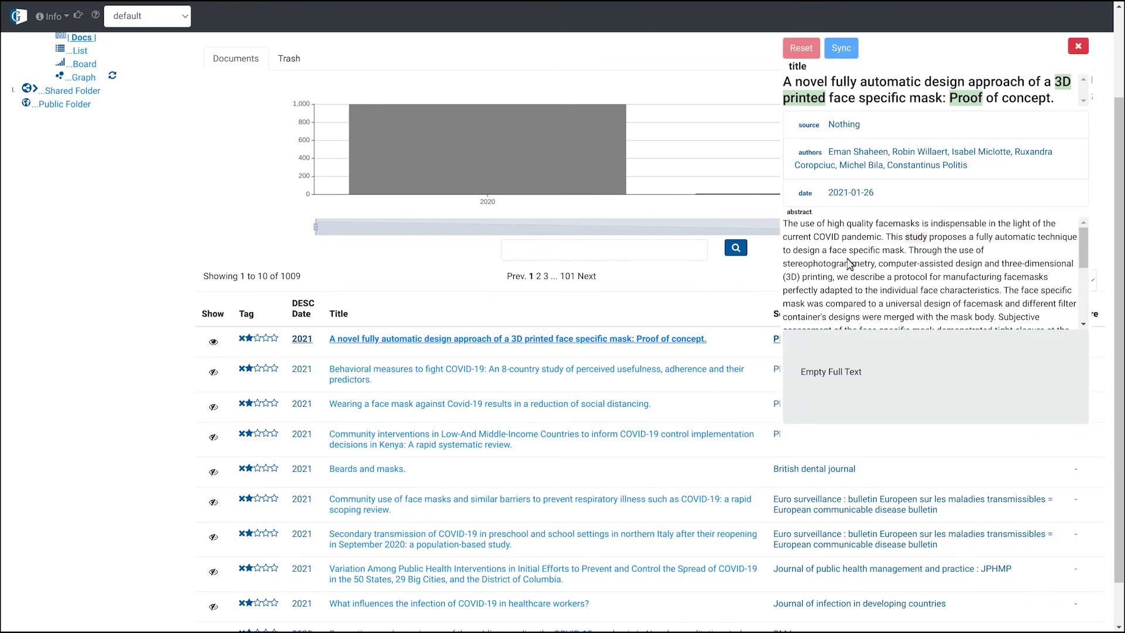
scroll(850, 264, "down", 3)
scroll(849, 263, "up", 3)
scroll(850, 263, "down", 2)
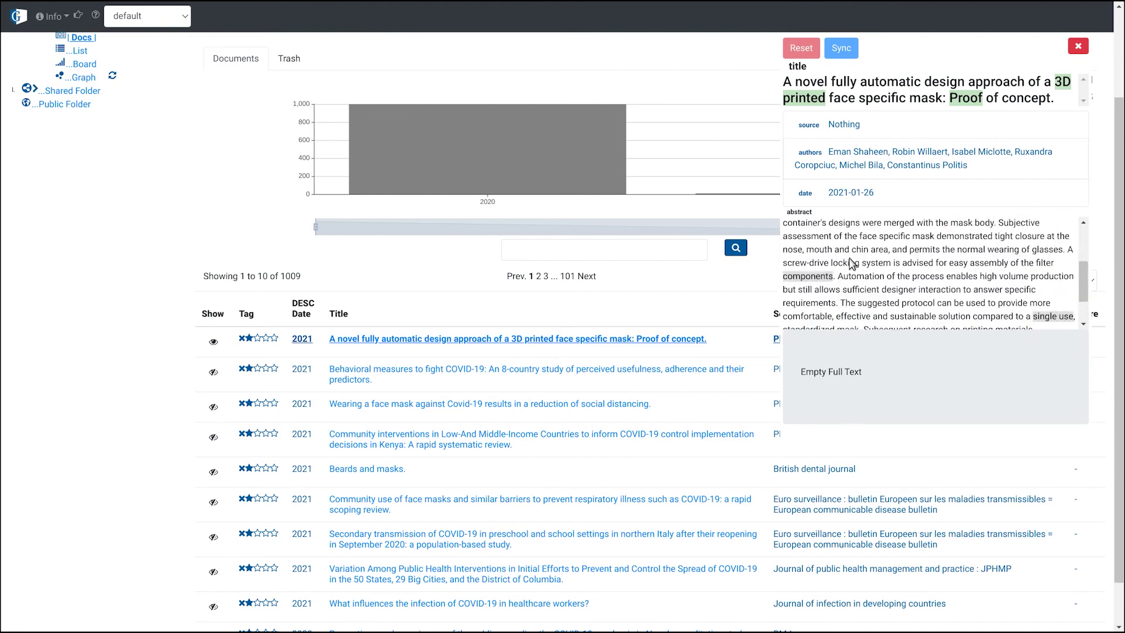
scroll(851, 264, "down", 1)
- Show the "Behavioral measures to fight COVID-19" document and change its term "adherence" to the Candidate List
left_click(215, 374)
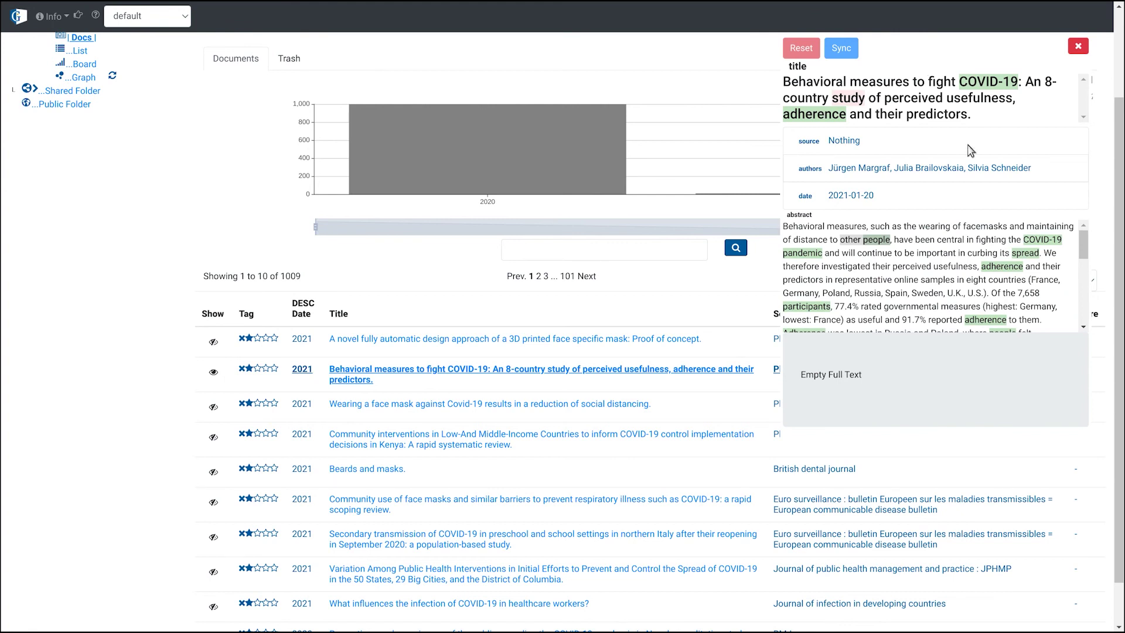
scroll(860, 294, "down", 3)
scroll(859, 294, "up", 3)
left_click(831, 116)
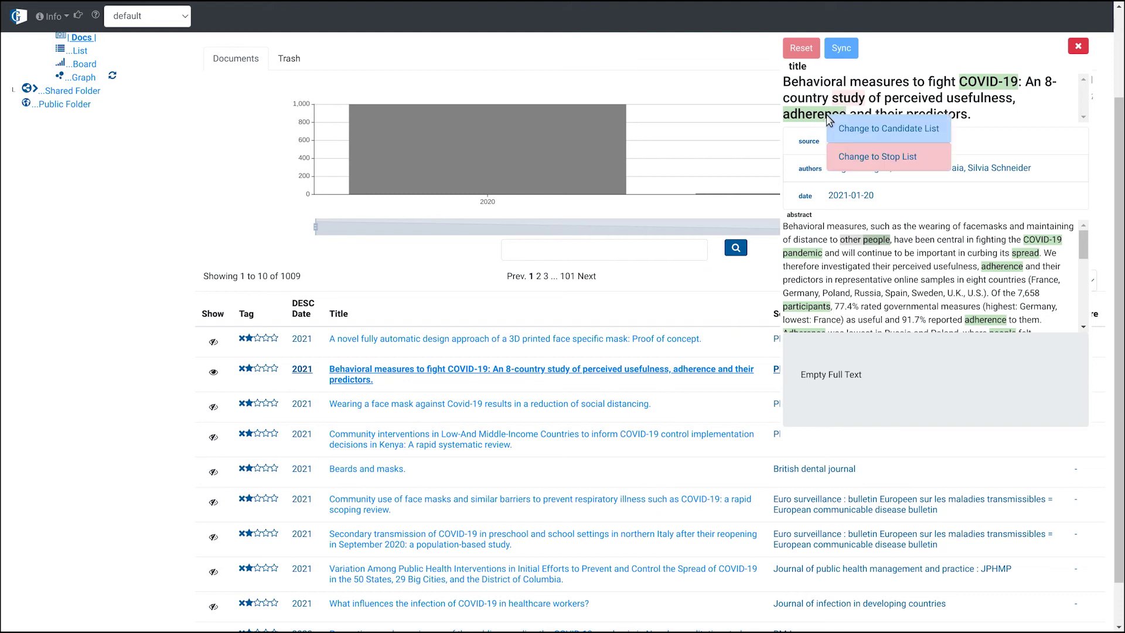
left_click(850, 141)
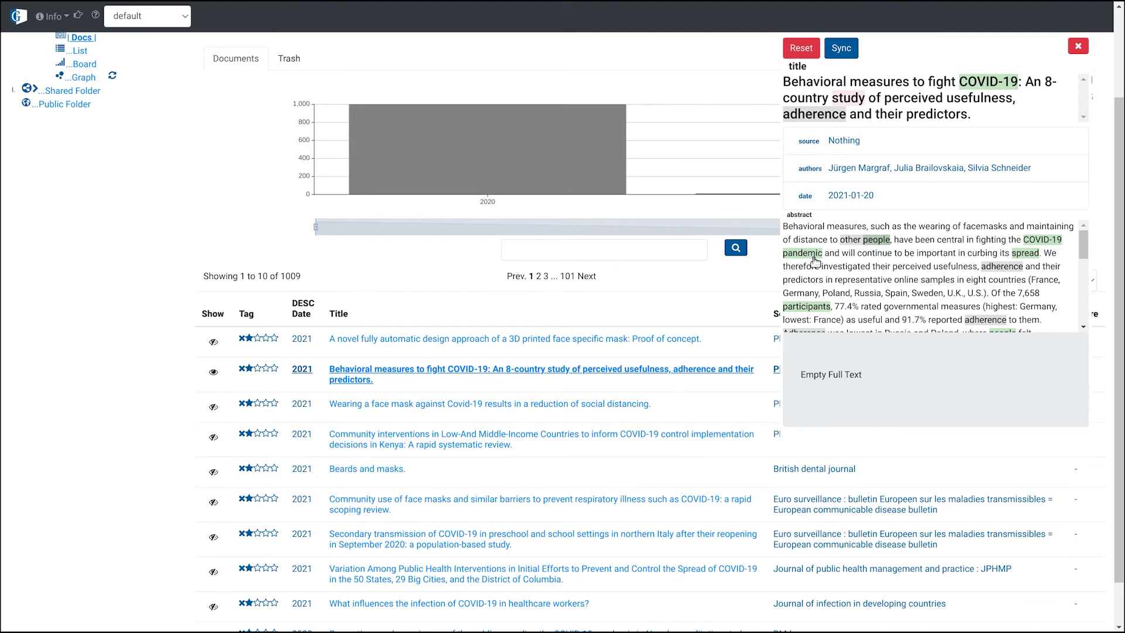
- In the abstract, change the term "participants" to the Candidate List and reassign the term "Female gender" to another list
scroll(878, 275, "down", 1)
left_click(823, 276)
scroll(859, 289, "down", 1)
scroll(860, 289, "down", 2)
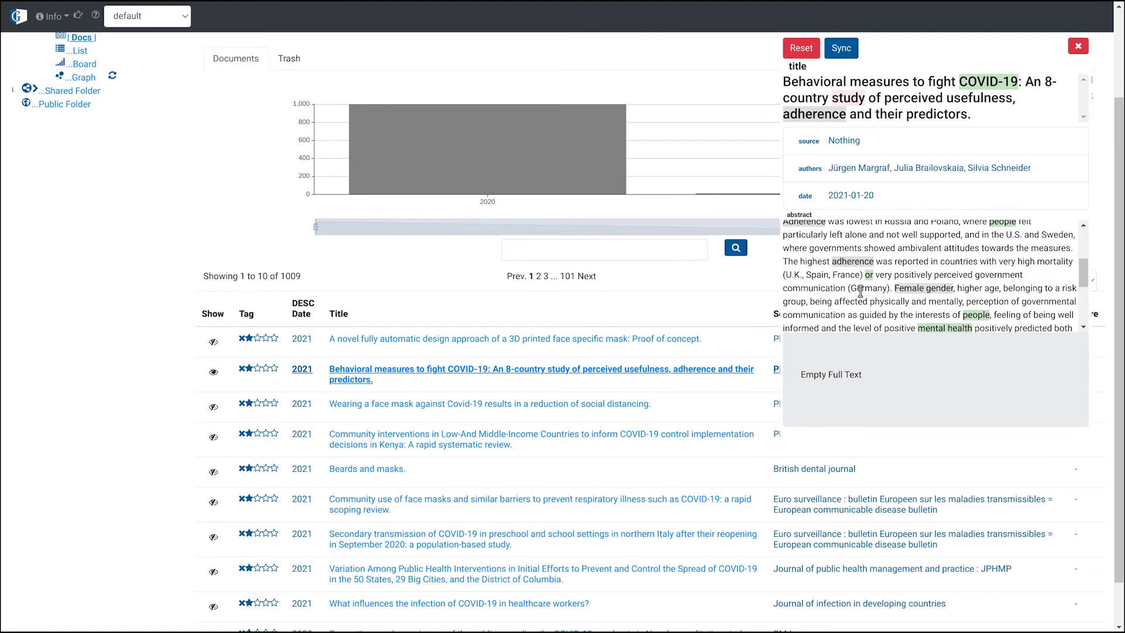
left_click(922, 257)
left_click(942, 261)
- Reassign the term "physical activity" near the end of the abstract to another list, and return to the abstract's beginning
scroll(873, 274, "down", 2)
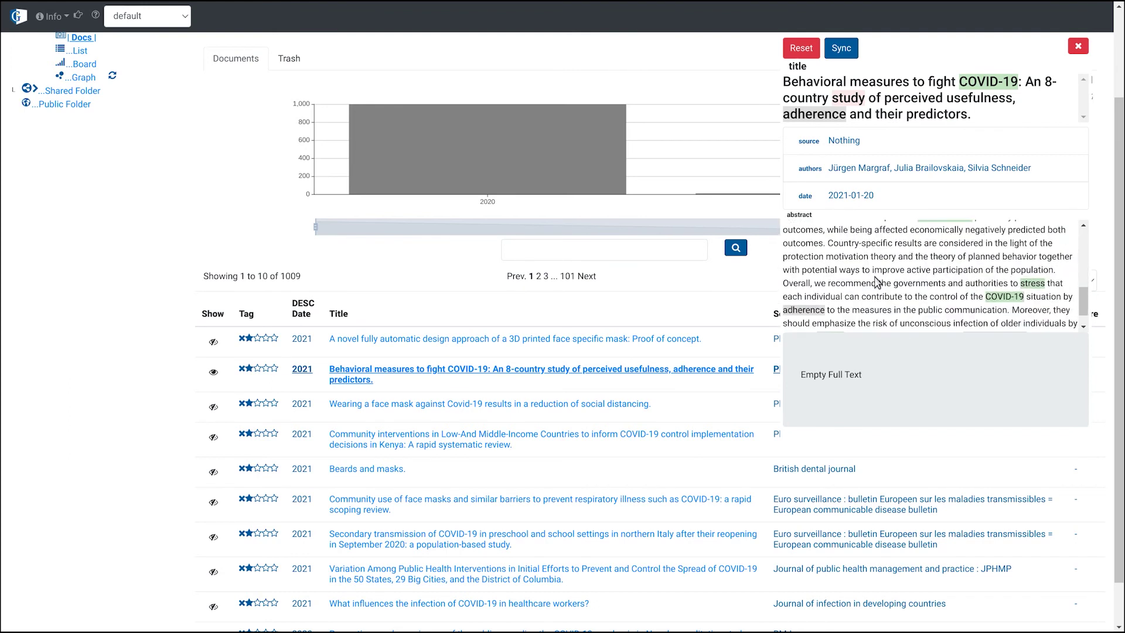
scroll(873, 274, "down", 3)
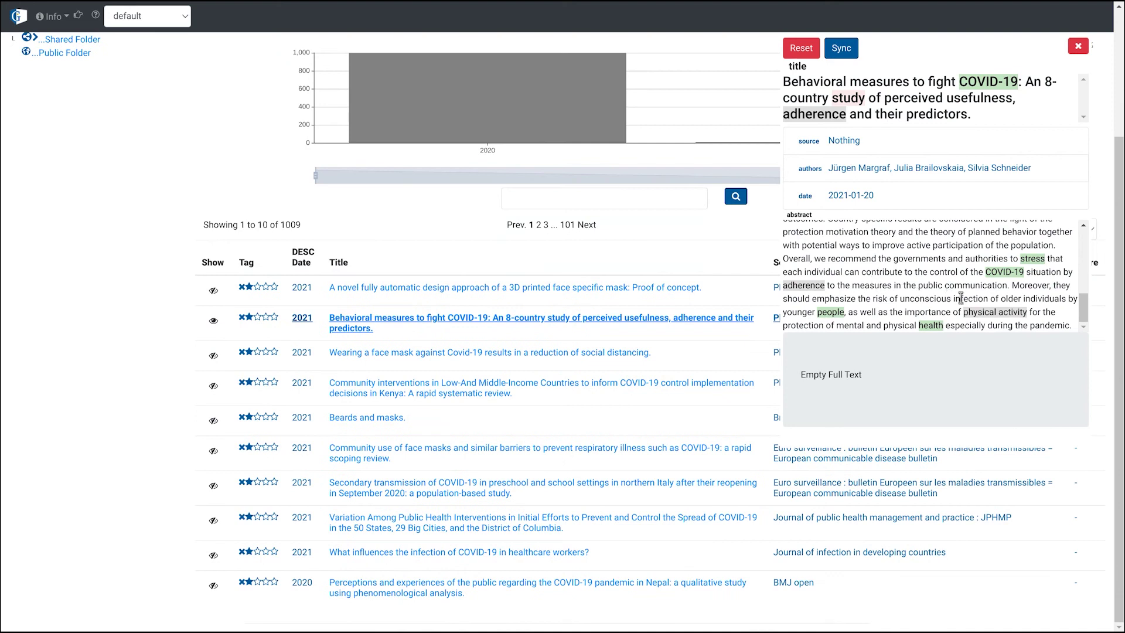
left_click(996, 313)
left_click(1009, 322)
scroll(917, 299, "up", 5)
scroll(875, 293, "up", 3)
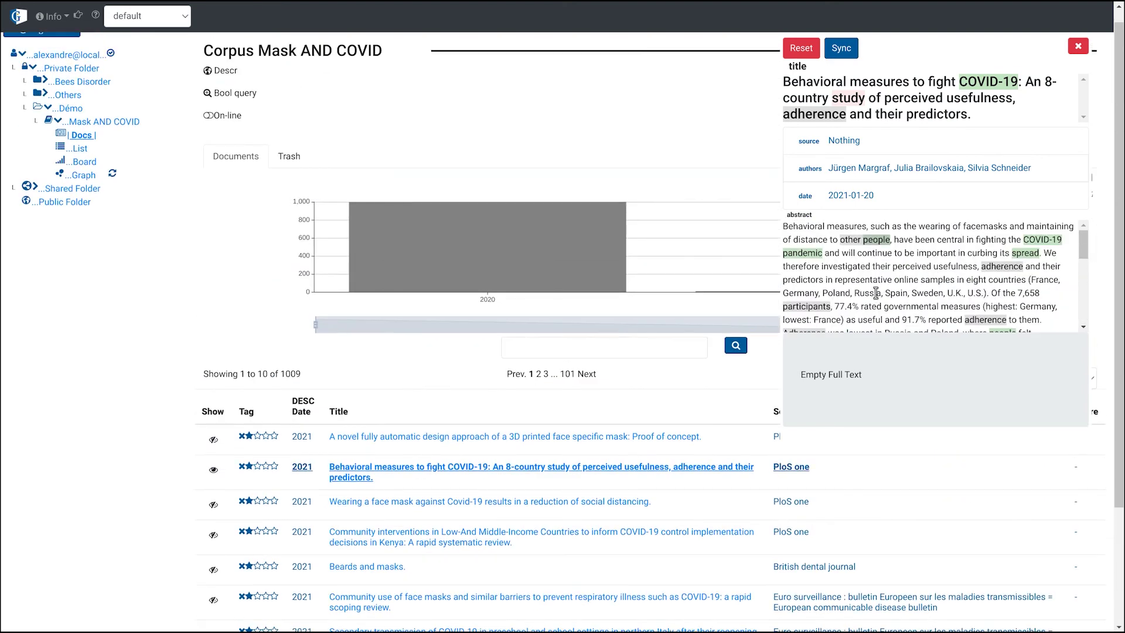